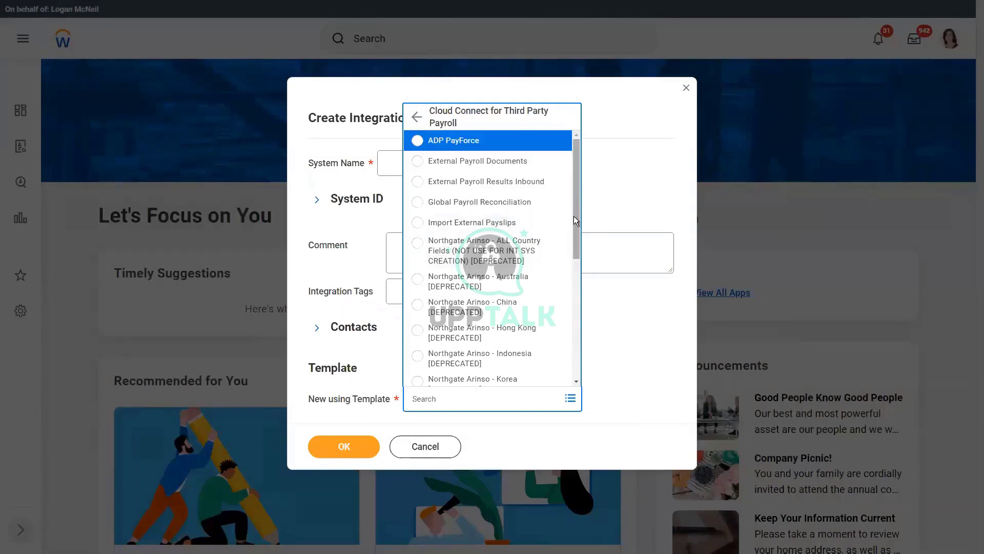
- Look through the Cloud Connect for Third Party Payroll templates, and open the Cloud Connect for HCM template category
{"action": "left_click_drag", "start_coordinate": [574, 216], "coordinate": [579, 364]}
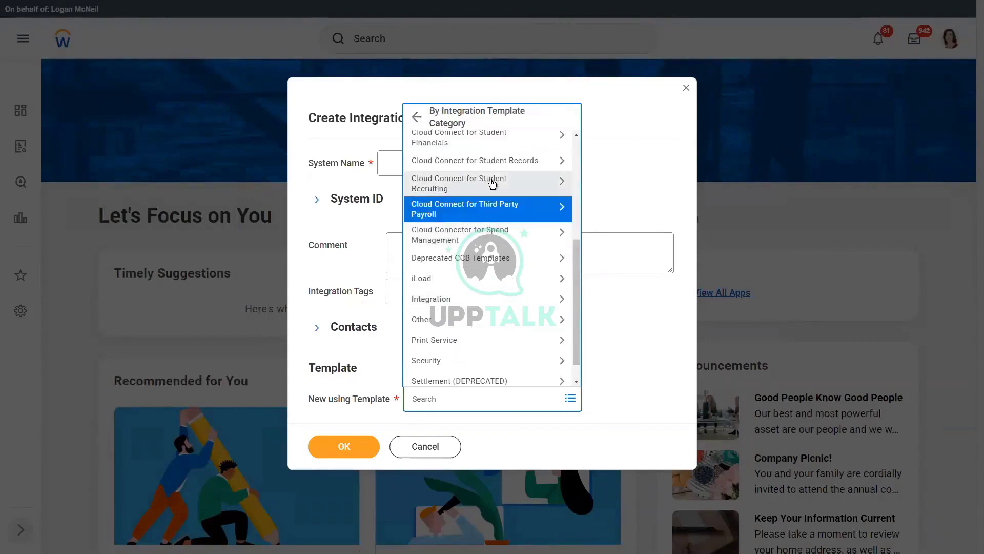
{"action": "scroll", "coordinate": [489, 173], "scroll_direction": "up", "scroll_amount": 2}
{"action": "scroll", "coordinate": [493, 193], "scroll_direction": "up", "scroll_amount": 2}
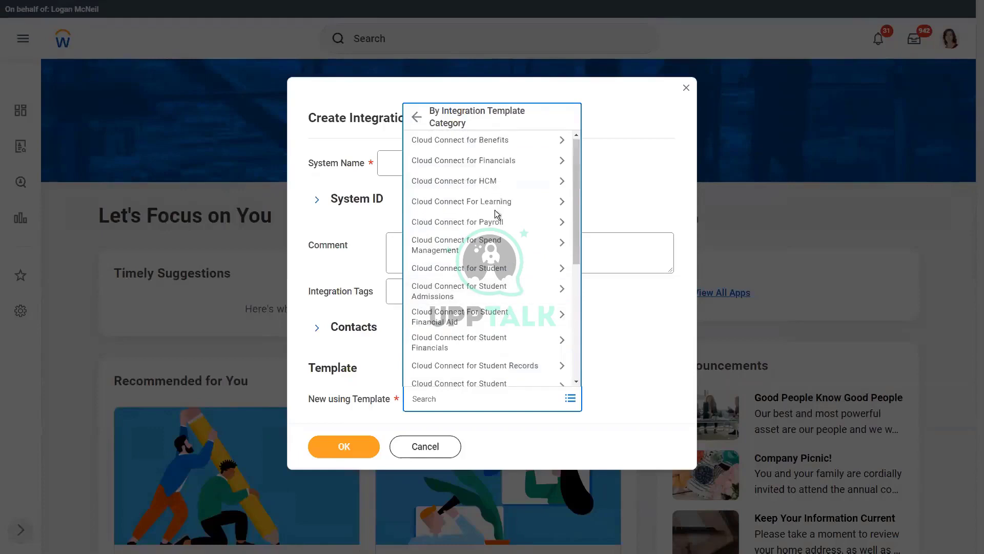
{"action": "left_click", "coordinate": [494, 183]}
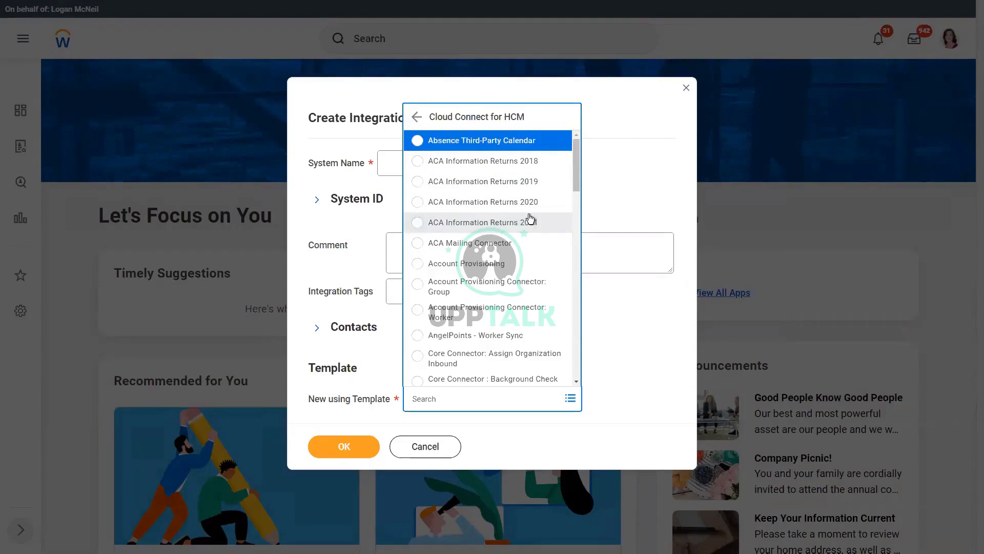
- Examine the integration templates available under Cloud Connect for HCM, from the Core Connectors to the end of the list, and close the list
{"action": "left_click_drag", "start_coordinate": [577, 167], "coordinate": [581, 227]}
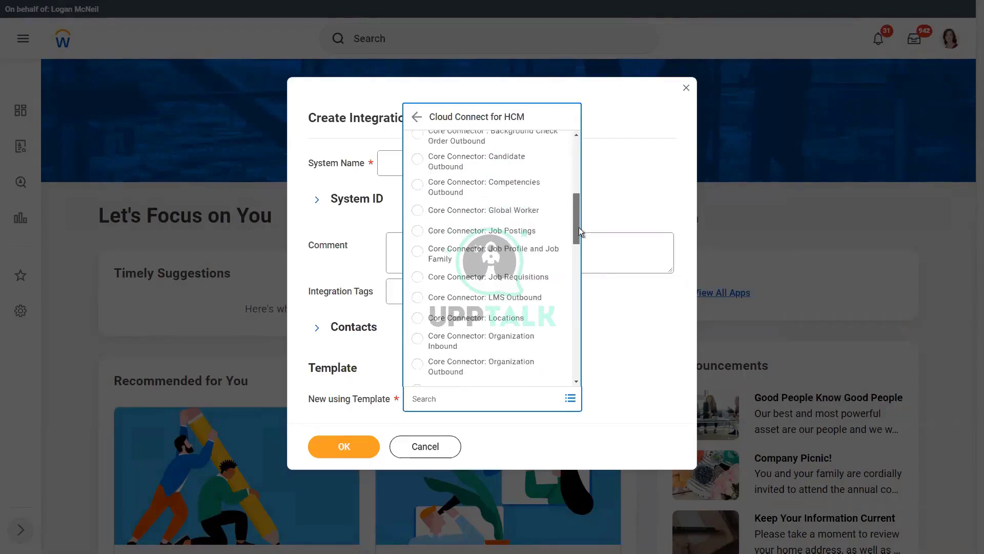
{"action": "left_click_drag", "start_coordinate": [579, 227], "coordinate": [580, 232]}
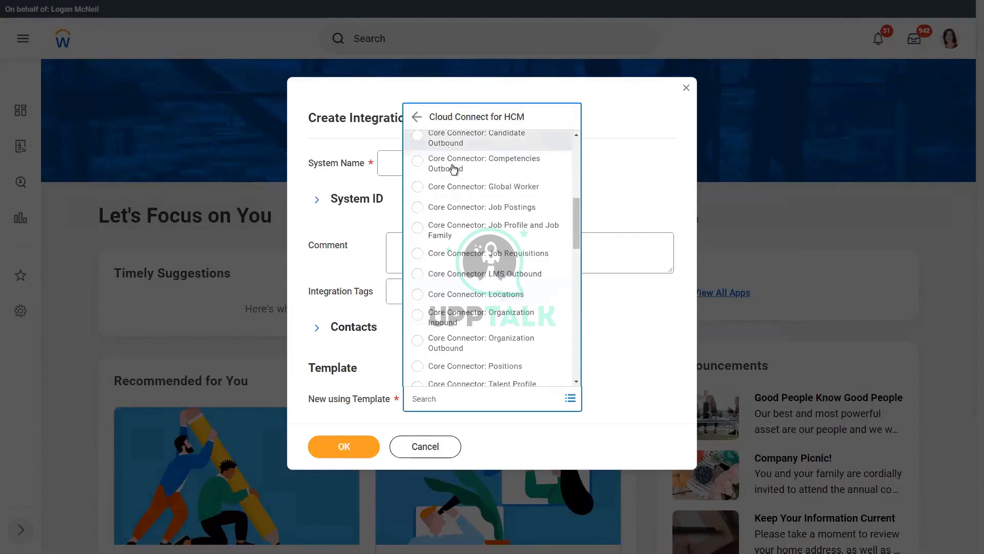
{"action": "scroll", "coordinate": [500, 287], "scroll_direction": "down", "scroll_amount": 1}
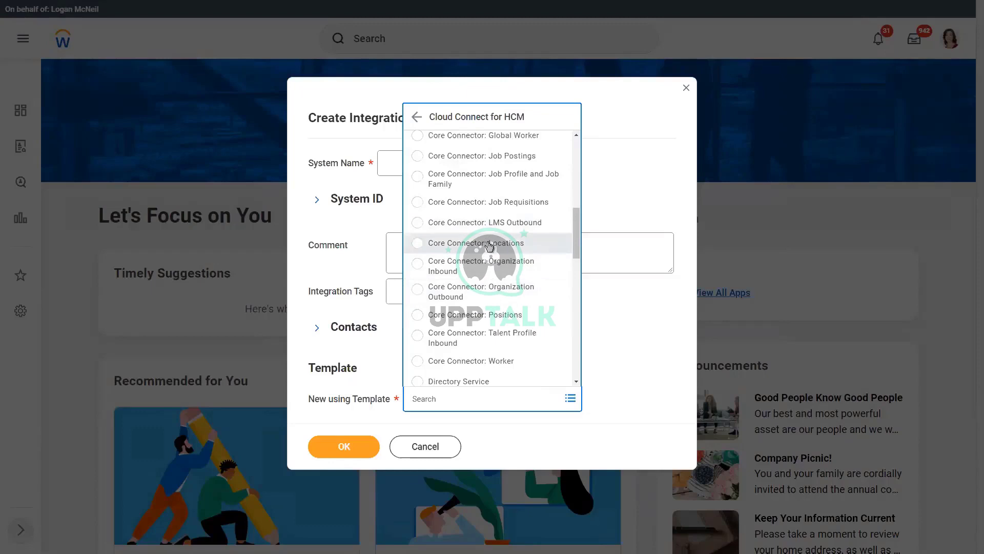
{"action": "scroll", "coordinate": [492, 251], "scroll_direction": "down", "scroll_amount": 1}
{"action": "scroll", "coordinate": [493, 255], "scroll_direction": "down", "scroll_amount": 1}
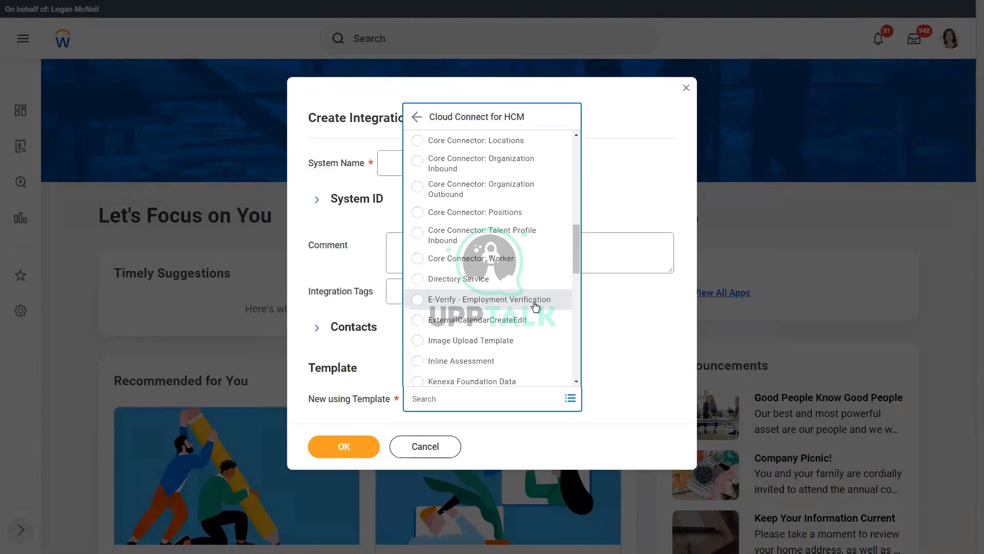
{"action": "scroll", "coordinate": [534, 302], "scroll_direction": "down", "scroll_amount": 2}
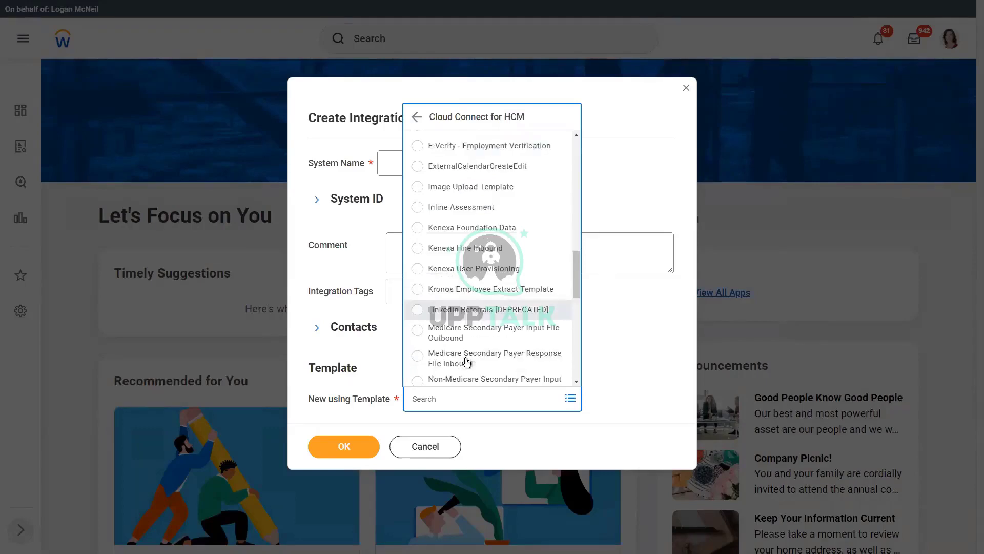
{"action": "scroll", "coordinate": [451, 346], "scroll_direction": "down", "scroll_amount": 1}
{"action": "scroll", "coordinate": [491, 315], "scroll_direction": "down", "scroll_amount": 3}
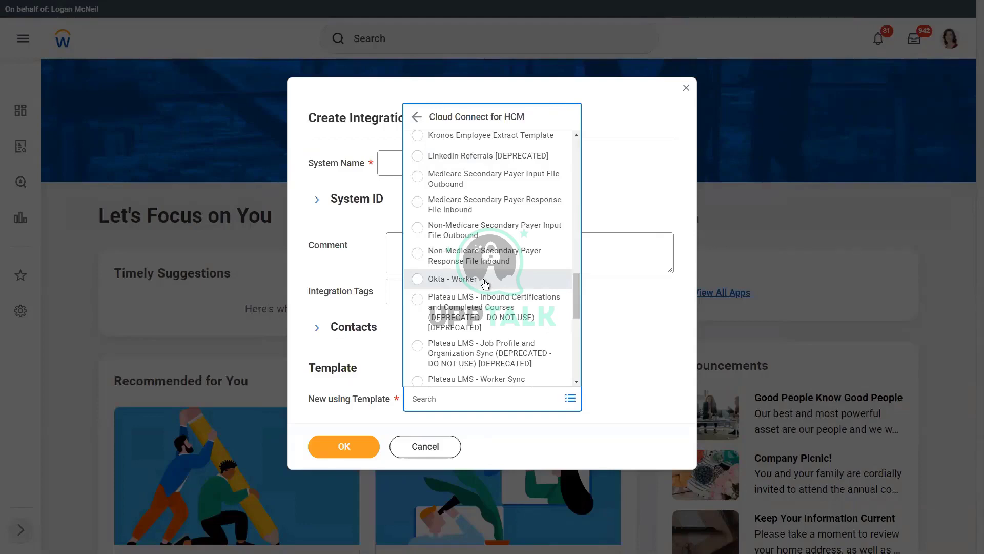
{"action": "scroll", "coordinate": [485, 284], "scroll_direction": "down", "scroll_amount": 3}
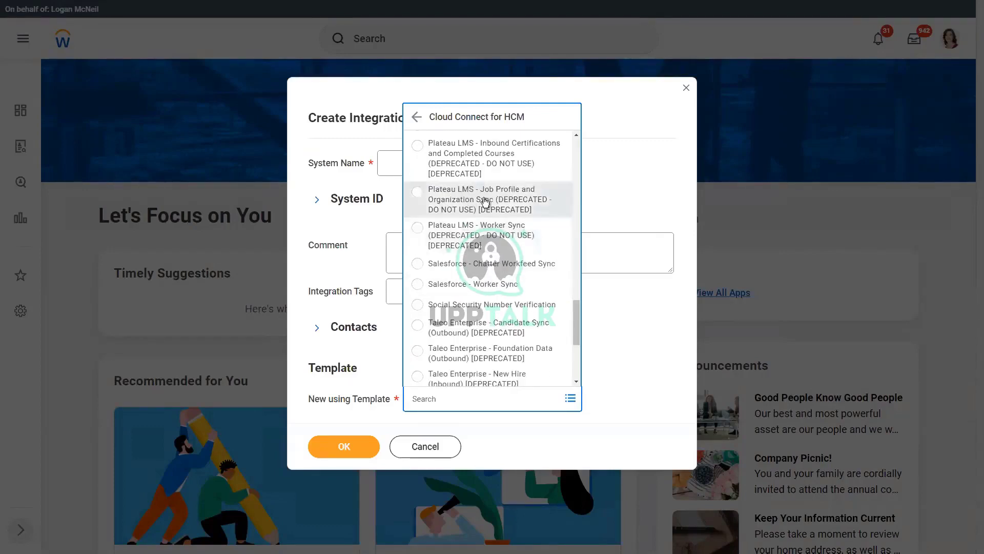
{"action": "scroll", "coordinate": [491, 237], "scroll_direction": "up", "scroll_amount": 1}
{"action": "scroll", "coordinate": [491, 237], "scroll_direction": "up", "scroll_amount": 1}
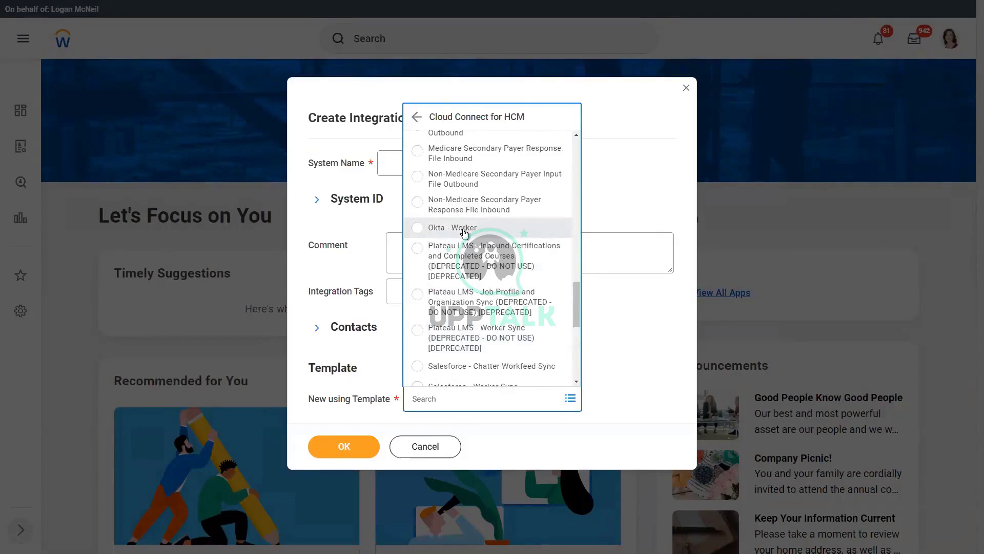
{"action": "scroll", "coordinate": [464, 233], "scroll_direction": "down", "scroll_amount": 1}
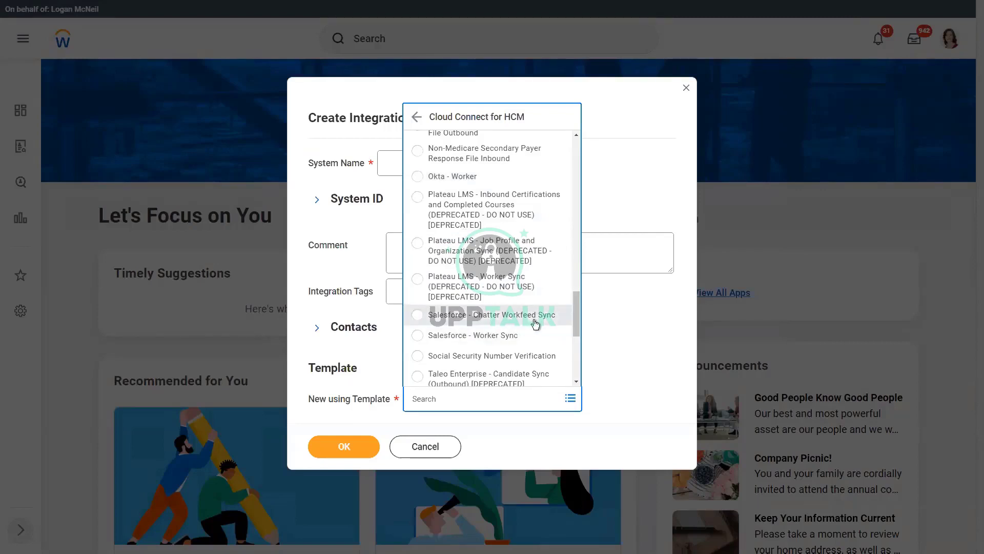
{"action": "scroll", "coordinate": [536, 322], "scroll_direction": "down", "scroll_amount": 5}
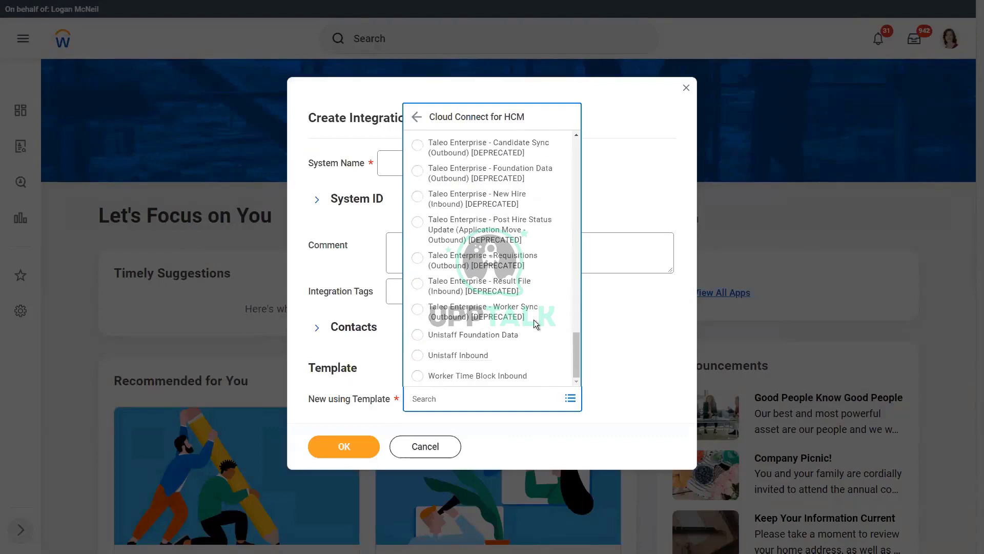
{"action": "scroll", "coordinate": [533, 318], "scroll_direction": "up", "scroll_amount": 5}
{"action": "left_click", "coordinate": [617, 311]}
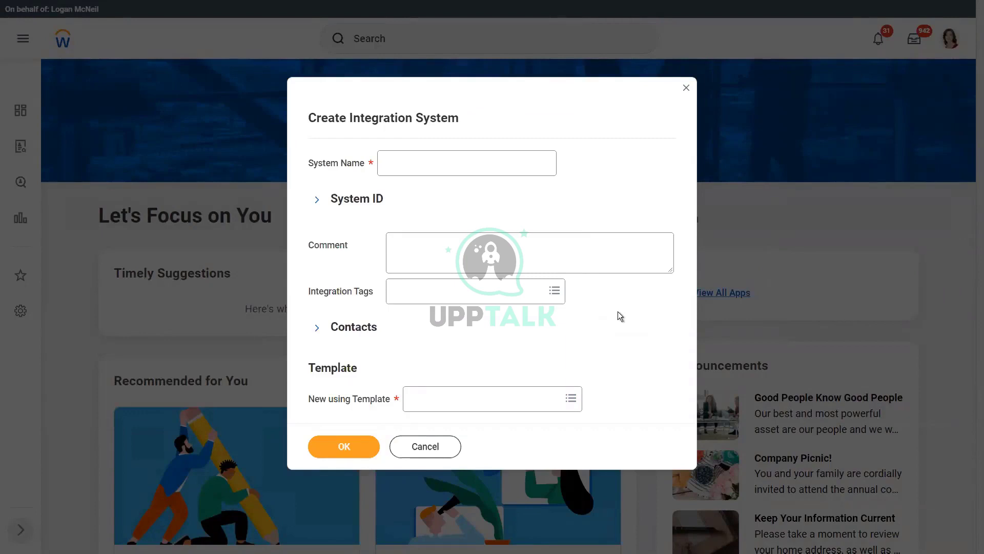
- Search the integration templates for "core conn worker" and select Core Connector: Worker as the template for the new system
{"action": "left_click", "coordinate": [460, 400]}
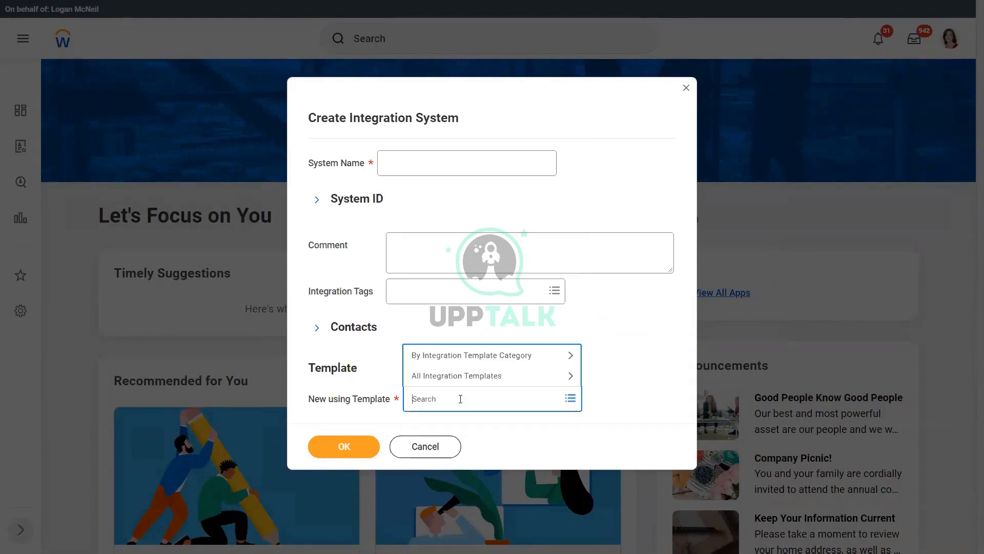
{"action": "type", "text": "coere connec owrk"}
{"action": "key", "text": "BackSpace"}
{"action": "key", "text": "BackSpace"}
{"action": "key", "text": "BackSpace"}
{"action": "key", "text": "BackSpace"}
{"action": "key", "text": "BackSpace"}
{"action": "key", "text": "BackSpace"}
{"action": "key", "text": "BackSpace"}
{"action": "key", "text": "BackSpace"}
{"action": "key", "text": "BackSpace"}
{"action": "key", "text": "BackSpace"}
{"action": "key", "text": "BackSpace"}
{"action": "key", "text": "BackSpace"}
{"action": "key", "text": "BackSpace"}
{"action": "key", "text": "BackSpace"}
{"action": "key", "text": "BackSpace"}
{"action": "key", "text": "BackSpace"}
{"action": "key", "text": "BackSpace"}
{"action": "type", "text": "core conn worker"}
{"action": "key", "text": "Return"}
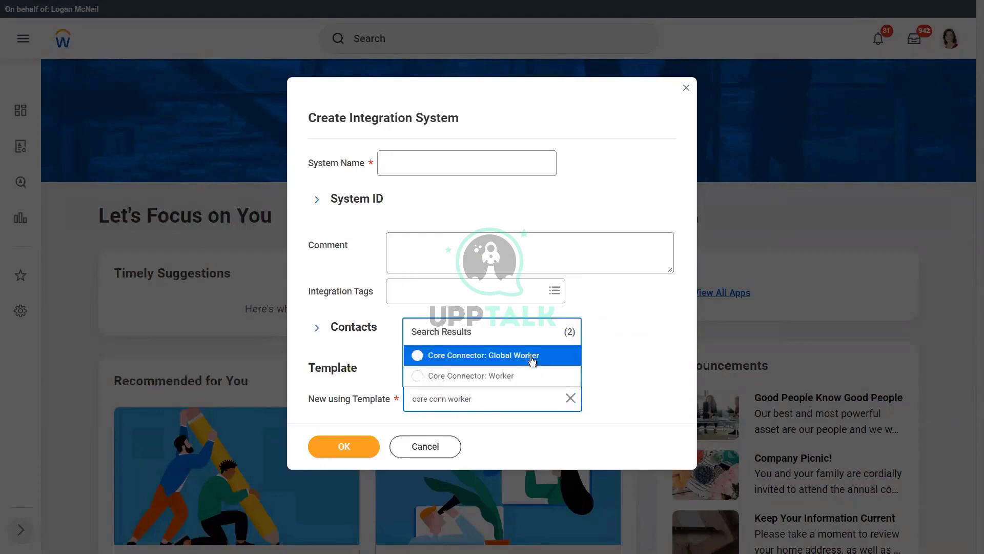
{"action": "left_click", "coordinate": [495, 377]}
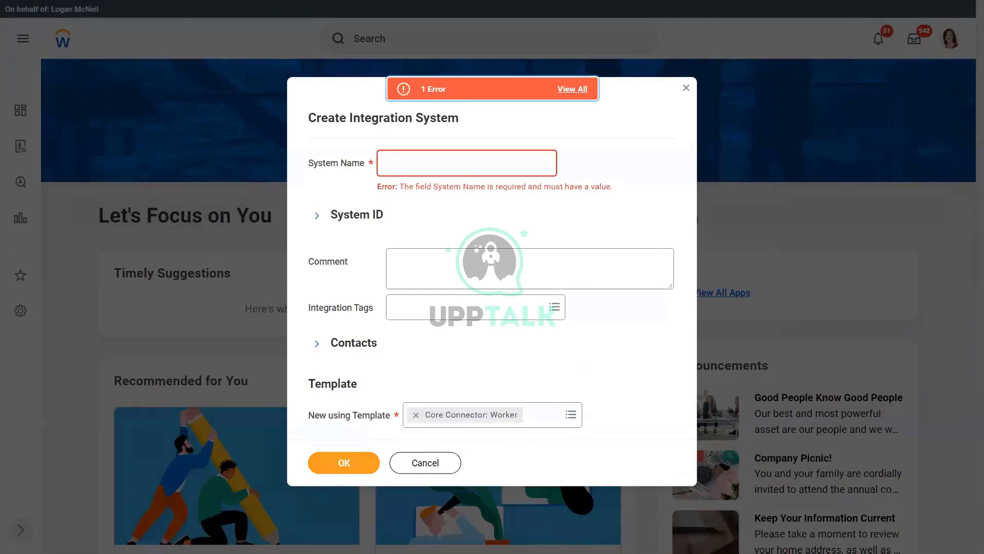
- Name the integration system "INT WW CCW New Hires Outbound" and create it
{"action": "left_click", "coordinate": [433, 162]}
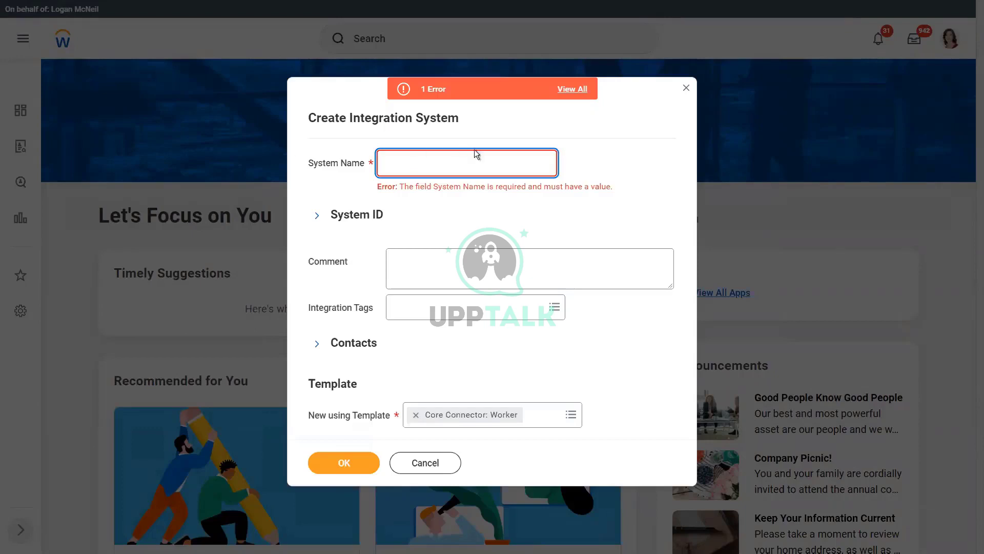
{"action": "type", "text": "INT - WW"}
{"action": "type", "text": " -"}
{"action": "type", "text": "CCW "}
{"action": "type", "text": "-"}
{"action": "key", "text": "Left"}
{"action": "key", "text": "Left"}
{"action": "key", "text": "Left"}
{"action": "key", "text": "shift+Left"}
{"action": "key", "text": "shift+Left"}
{"action": "key", "text": "BackSpace"}
{"action": "key", "text": "Right"}
{"action": "key", "text": "Right"}
{"action": "key", "text": "Right"}
{"action": "key", "text": "Right"}
{"action": "key", "text": "Right"}
{"action": "key", "text": "Delete"}
{"action": "key", "text": "BackSpace"}
{"action": "key", "text": "BackSpace"}
{"action": "key", "text": "Delete"}
{"action": "type", "text": "New Hires"}
{"action": "key", "text": "BackSpace"}
{"action": "key", "text": "BackSpace"}
{"action": "key", "text": "BackSpace"}
{"action": "key", "text": "BackSpace"}
{"action": "key", "text": "BackSpace"}
{"action": "key", "text": "BackSpace"}
{"action": "key", "text": "BackSpace"}
{"action": "key", "text": "BackSpace"}
{"action": "key", "text": "BackSpace"}
{"action": "type", "text": "ew Hires Outbound"}
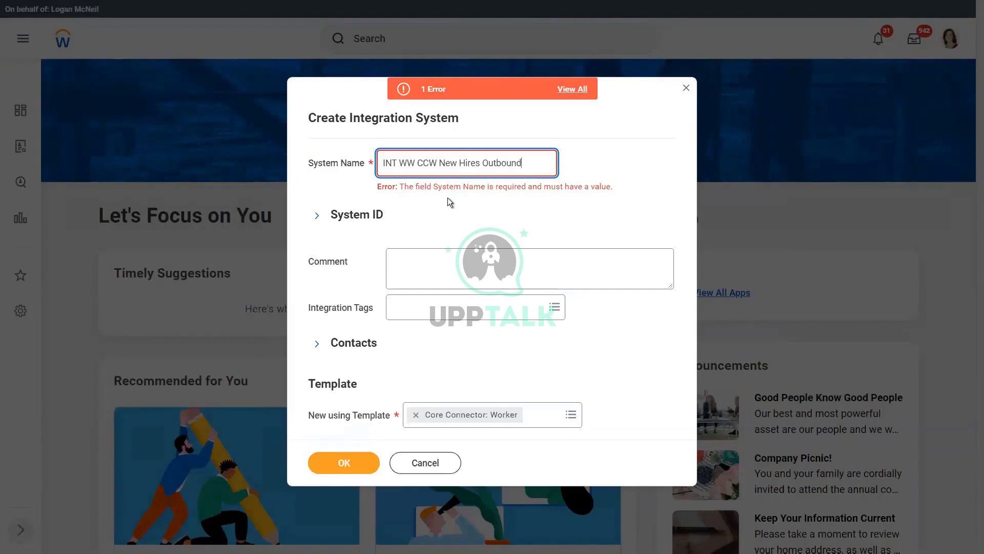
{"action": "left_click", "coordinate": [459, 162]}
{"action": "left_click", "coordinate": [489, 163]}
{"action": "left_click", "coordinate": [484, 185]}
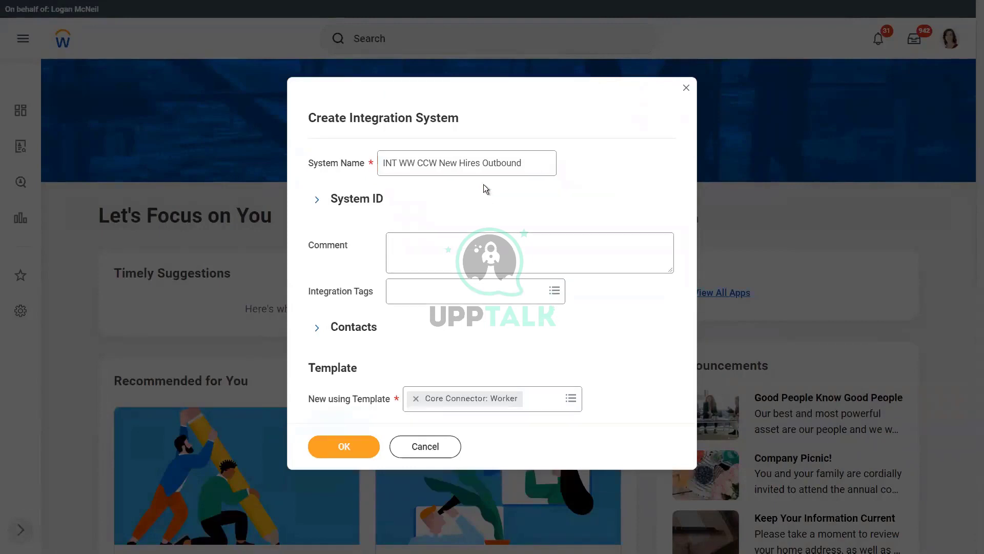
{"action": "left_click", "coordinate": [345, 447]}
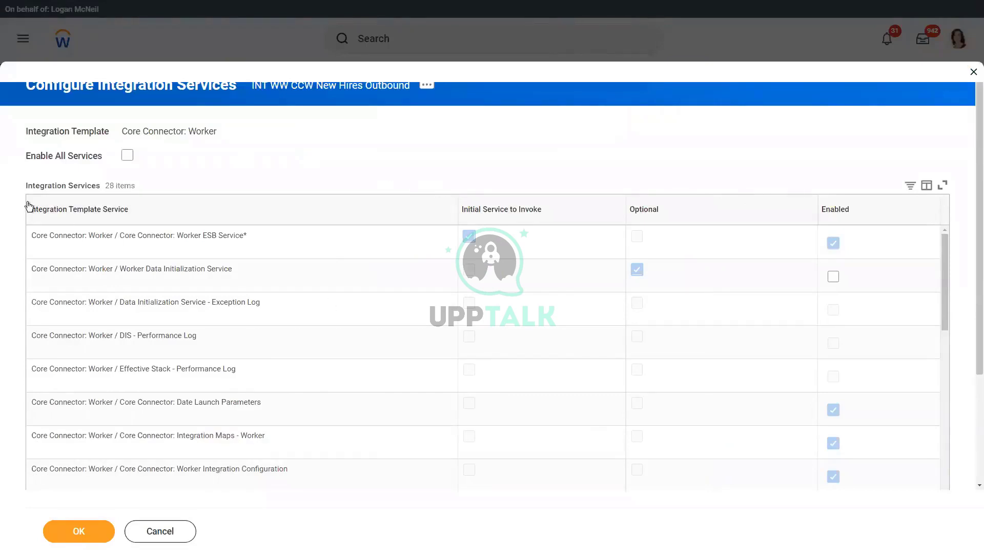
- Examine the Integration Services list, comparing which template services are initial, optional and enabled
{"action": "left_click_drag", "start_coordinate": [26, 188], "coordinate": [104, 189]}
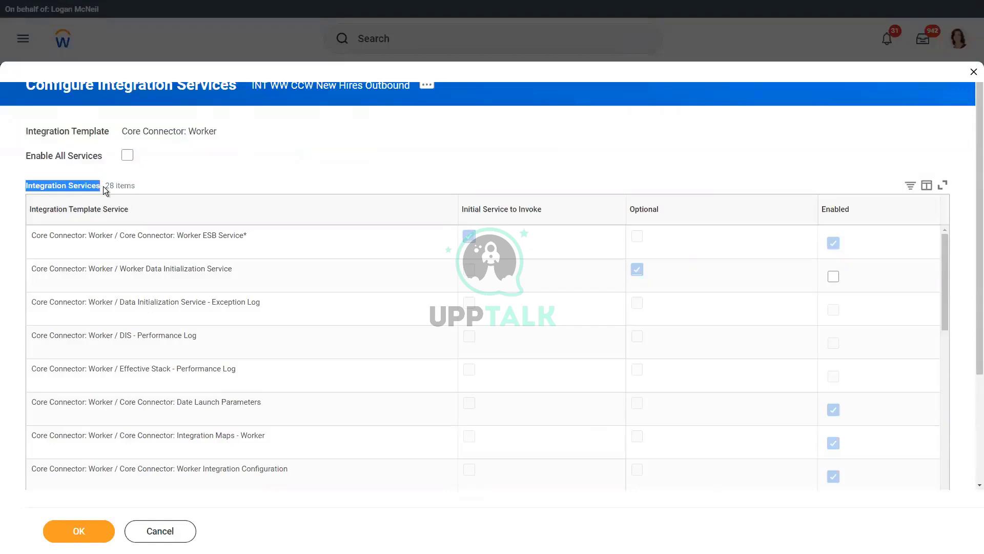
{"action": "left_click", "coordinate": [281, 180]}
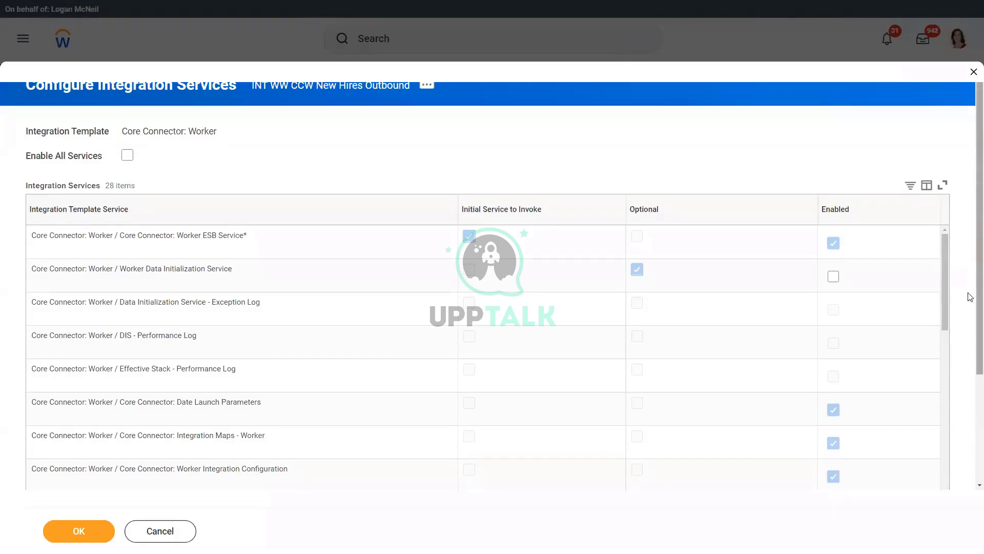
{"action": "scroll", "coordinate": [971, 302], "scroll_direction": "down", "scroll_amount": 3}
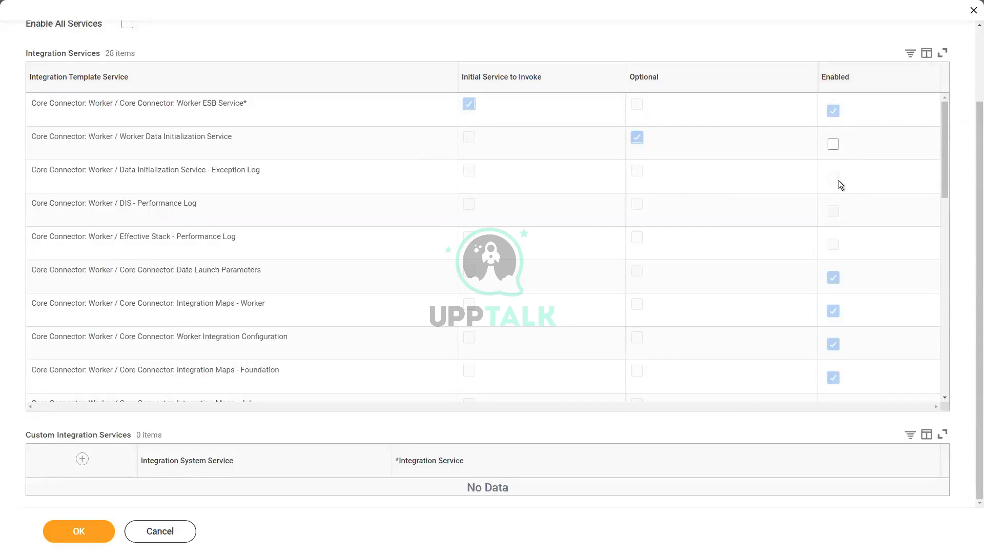
{"action": "left_click_drag", "start_coordinate": [945, 149], "coordinate": [941, 227]}
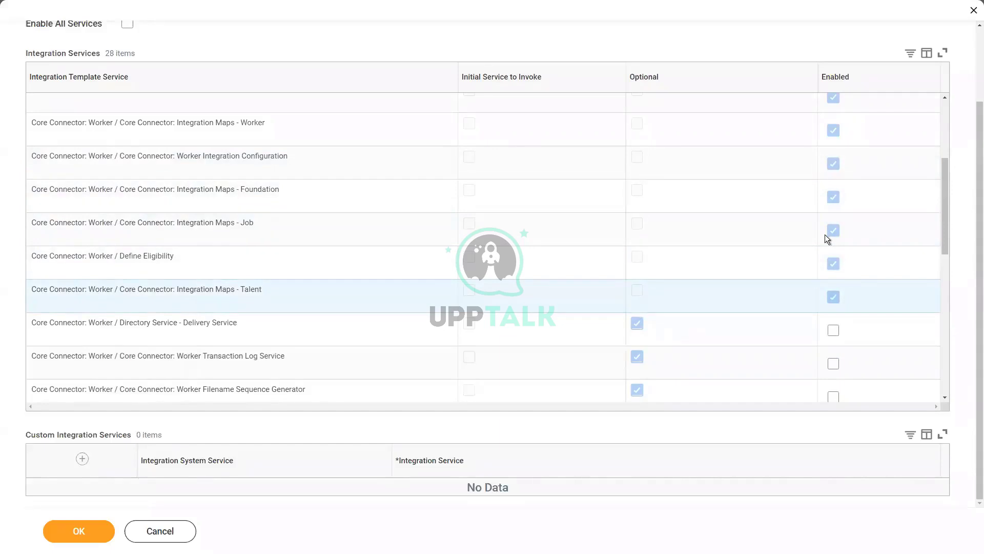
{"action": "scroll", "coordinate": [825, 232], "scroll_direction": "up", "scroll_amount": 4}
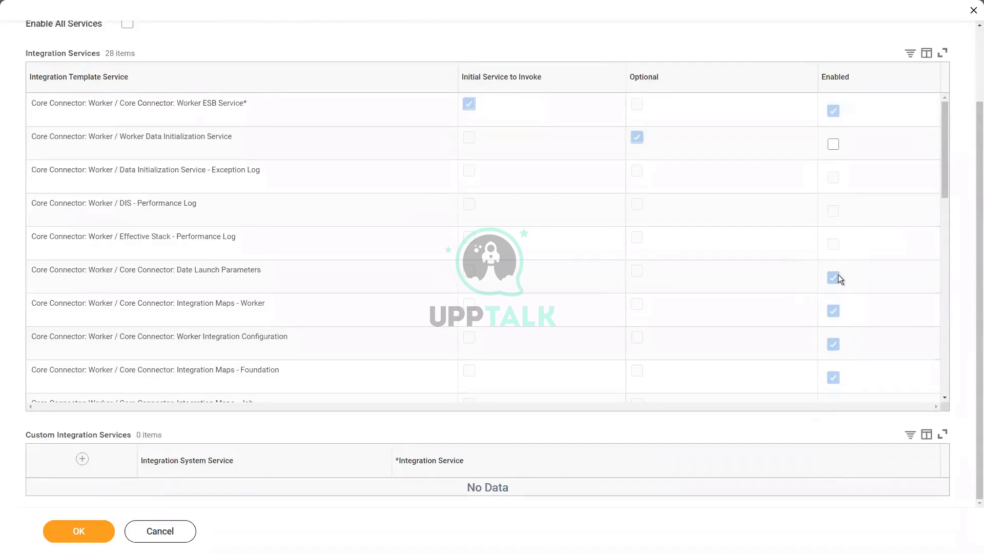
{"action": "scroll", "coordinate": [852, 259], "scroll_direction": "down", "scroll_amount": 2}
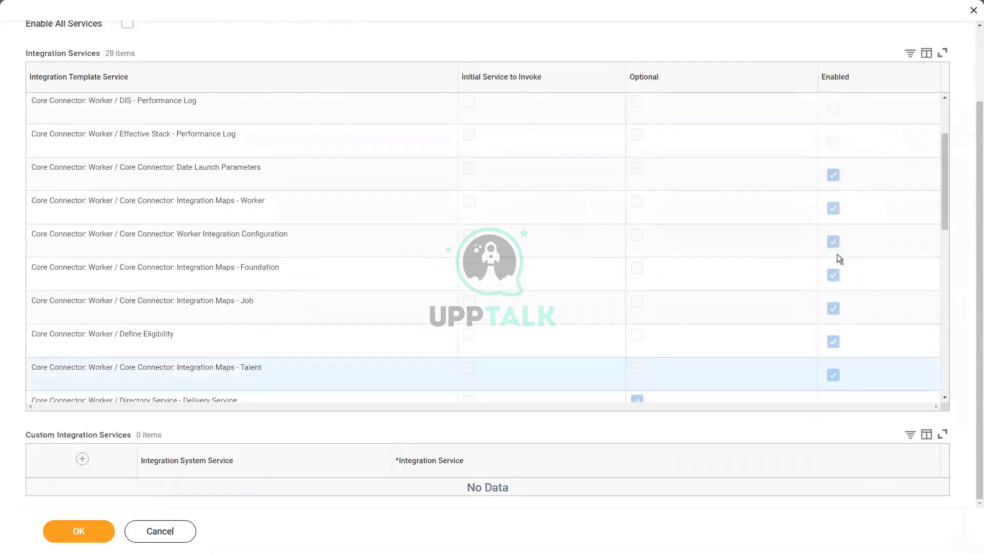
{"action": "scroll", "coordinate": [837, 254], "scroll_direction": "up", "scroll_amount": 3}
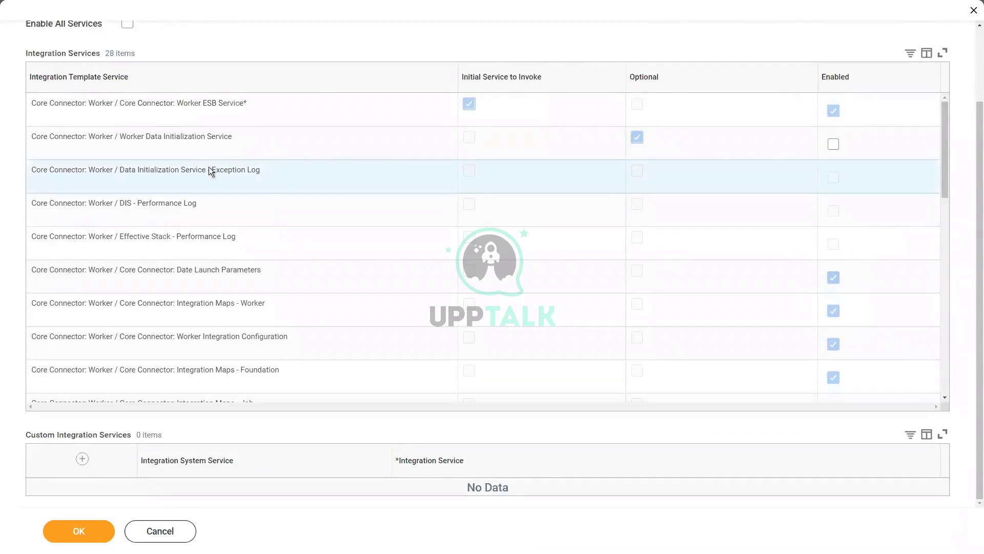
- Try enabling the Worker Data Initialization Service, and disable it again
{"action": "left_click", "coordinate": [833, 144]}
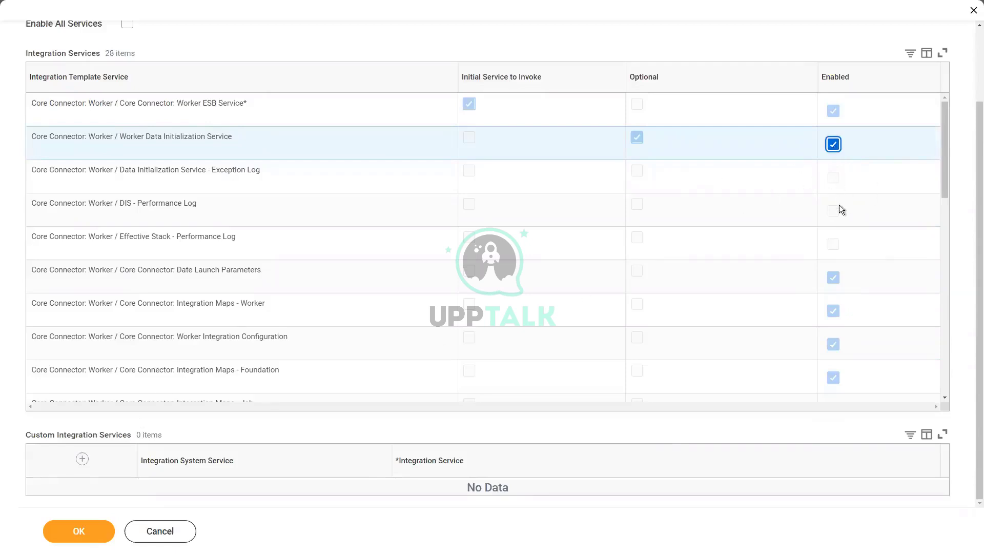
{"action": "left_click", "coordinate": [834, 152]}
{"action": "left_click_drag", "start_coordinate": [145, 136], "coordinate": [212, 138]}
{"action": "left_click_drag", "start_coordinate": [278, 136], "coordinate": [325, 139]}
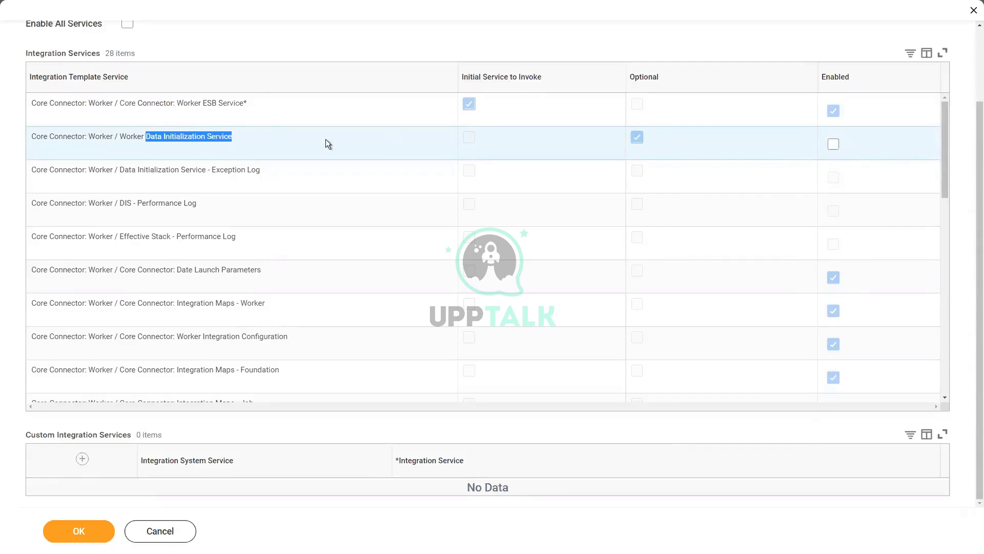
{"action": "left_click", "coordinate": [325, 139]}
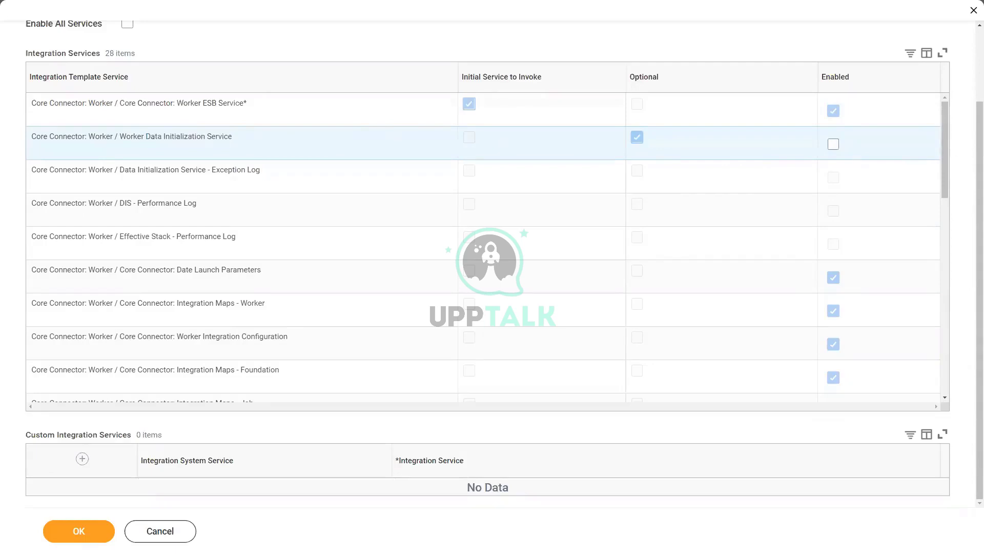
- Examine the optional worker data section field services, such as Personal, Status, Position, Contract and Leave of Absence Data
{"action": "left_click_drag", "start_coordinate": [946, 146], "coordinate": [950, 259]}
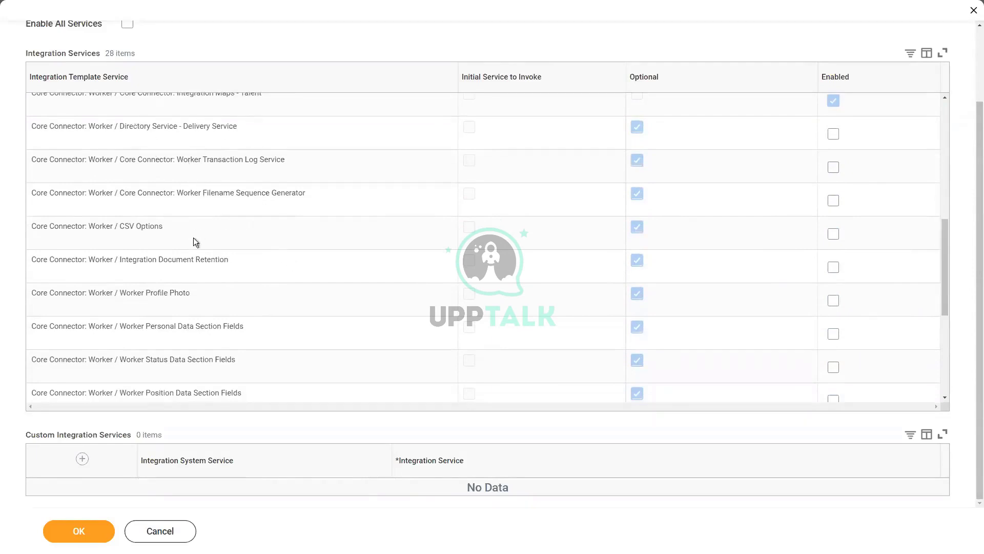
{"action": "left_click_drag", "start_coordinate": [145, 326], "coordinate": [248, 326]}
{"action": "scroll", "coordinate": [940, 297], "scroll_direction": "down", "scroll_amount": 4}
{"action": "left_click_drag", "start_coordinate": [146, 174], "coordinate": [263, 180]}
{"action": "left_click_drag", "start_coordinate": [146, 208], "coordinate": [262, 209]}
{"action": "left_click_drag", "start_coordinate": [145, 241], "coordinate": [264, 242]}
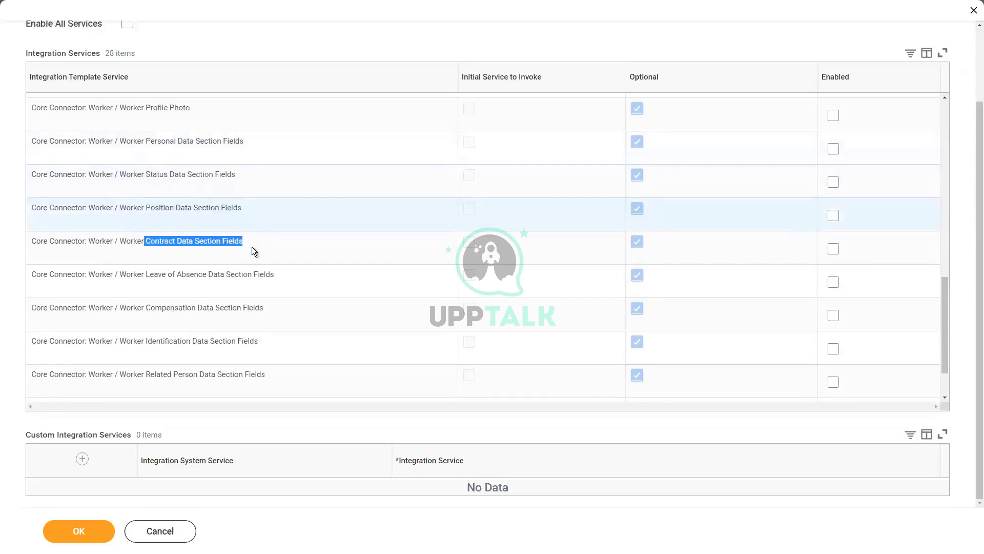
{"action": "left_click_drag", "start_coordinate": [146, 275], "coordinate": [278, 281]}
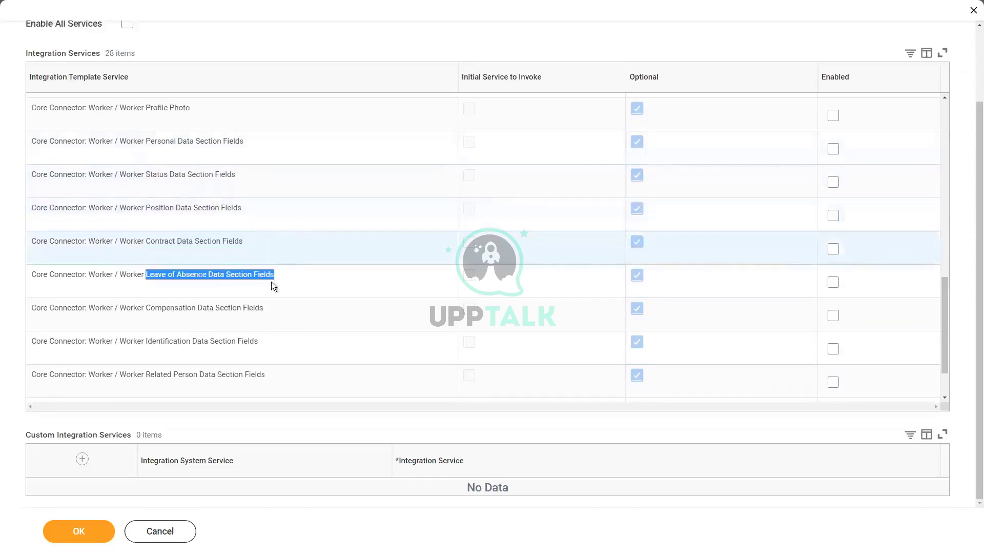
{"action": "left_click", "coordinate": [188, 307]}
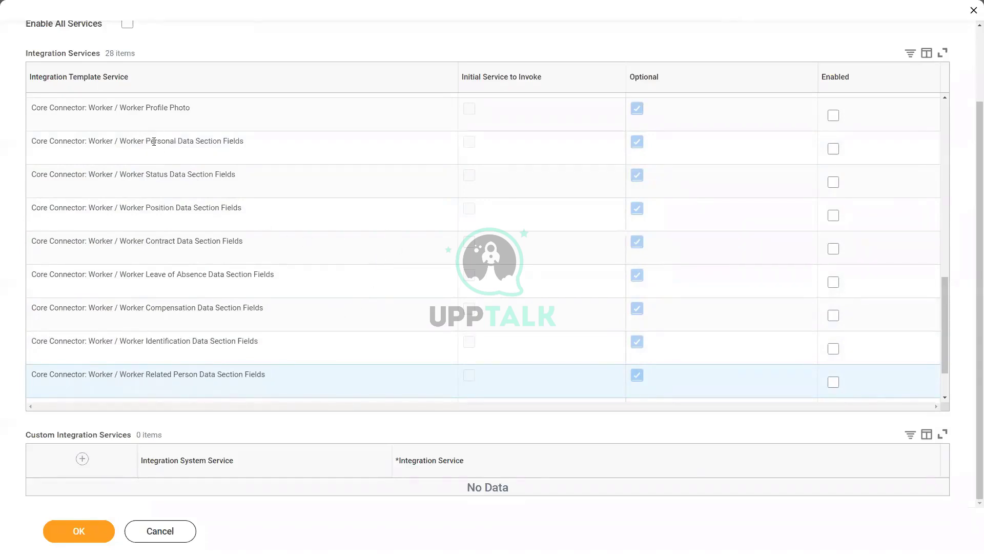
- Enable the Worker Personal Data Section Fields service for the integration system
{"action": "left_click_drag", "start_coordinate": [146, 142], "coordinate": [252, 144]}
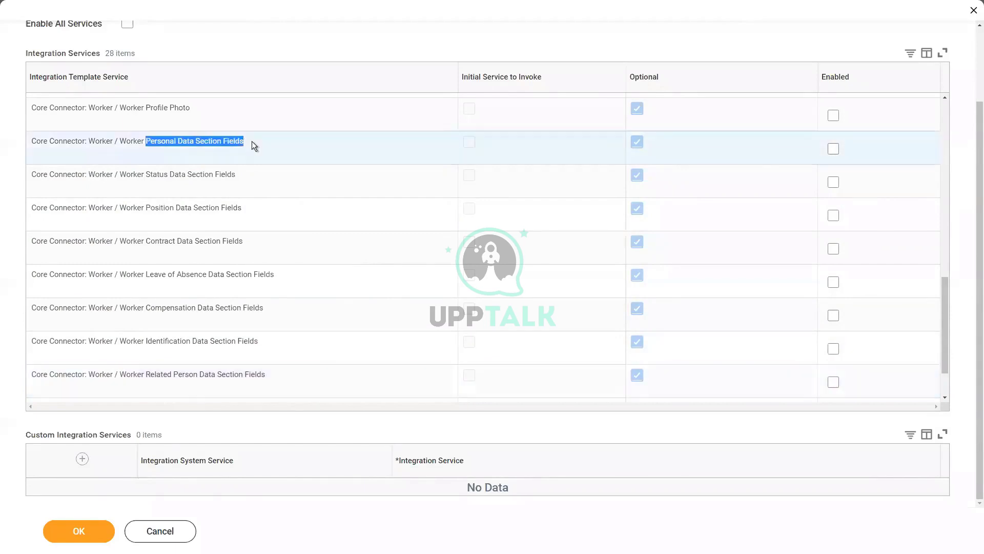
{"action": "left_click", "coordinate": [221, 140]}
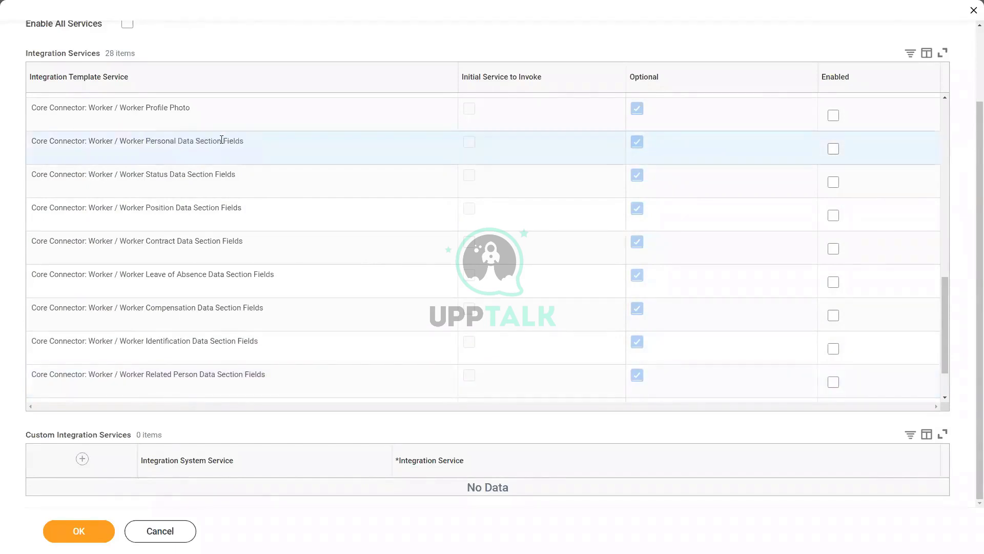
{"action": "left_click", "coordinate": [833, 148]}
- Switch to Notepad++ and review the output file's personal fields, from First Name and Last Name to Marital Status and Email Address
{"action": "key", "text": "alt+Tab"}
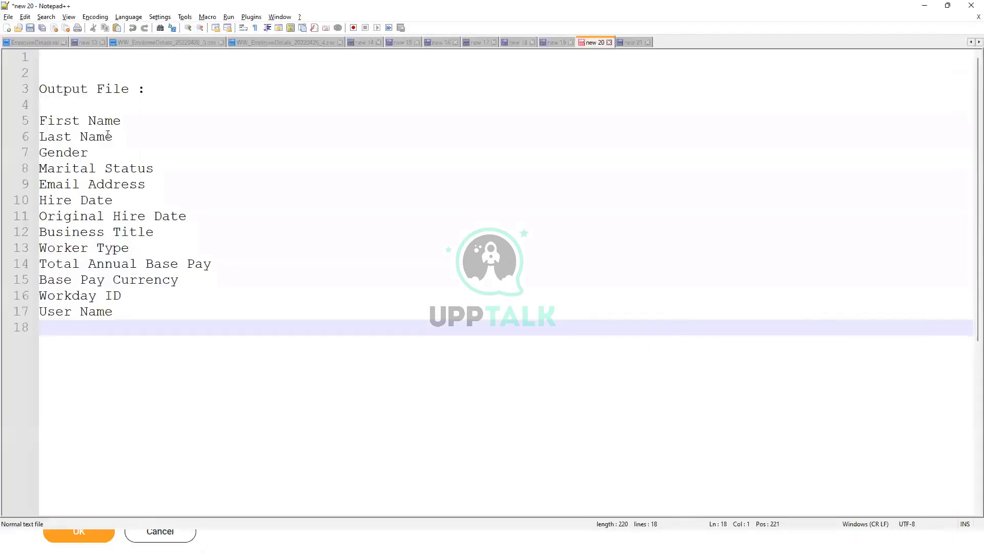
{"action": "left_click", "coordinate": [80, 120]}
{"action": "key", "text": "Down"}
{"action": "key", "text": "Down"}
{"action": "left_click", "coordinate": [74, 169]}
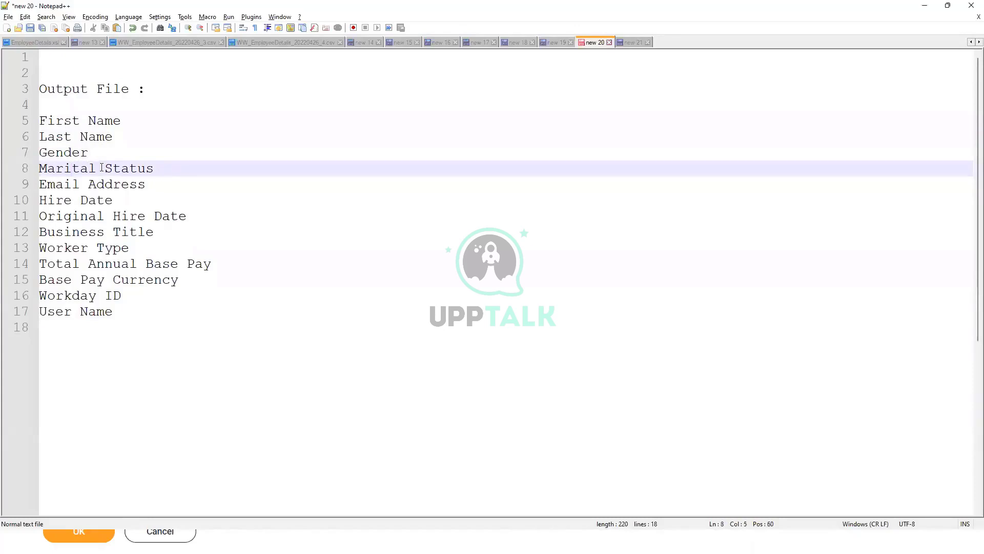
{"action": "left_click", "coordinate": [88, 123]}
{"action": "left_click", "coordinate": [84, 137]}
{"action": "left_click", "coordinate": [79, 149]}
{"action": "left_click", "coordinate": [74, 175]}
{"action": "left_click", "coordinate": [75, 184]}
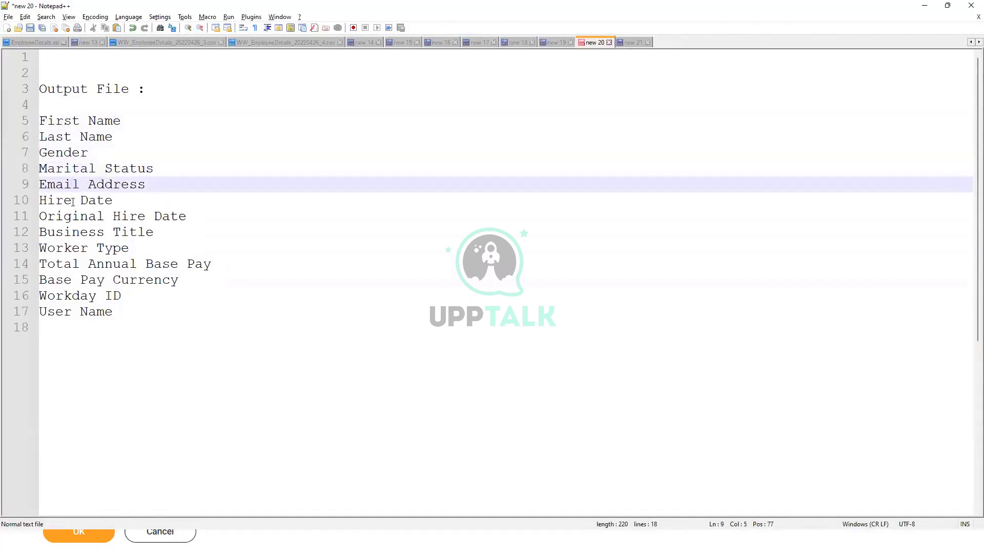
- Review the output file's employment and pay fields, from Hire Date and Business Title to Total Annual Base Pay
{"action": "left_click", "coordinate": [73, 201]}
{"action": "left_click", "coordinate": [106, 200]}
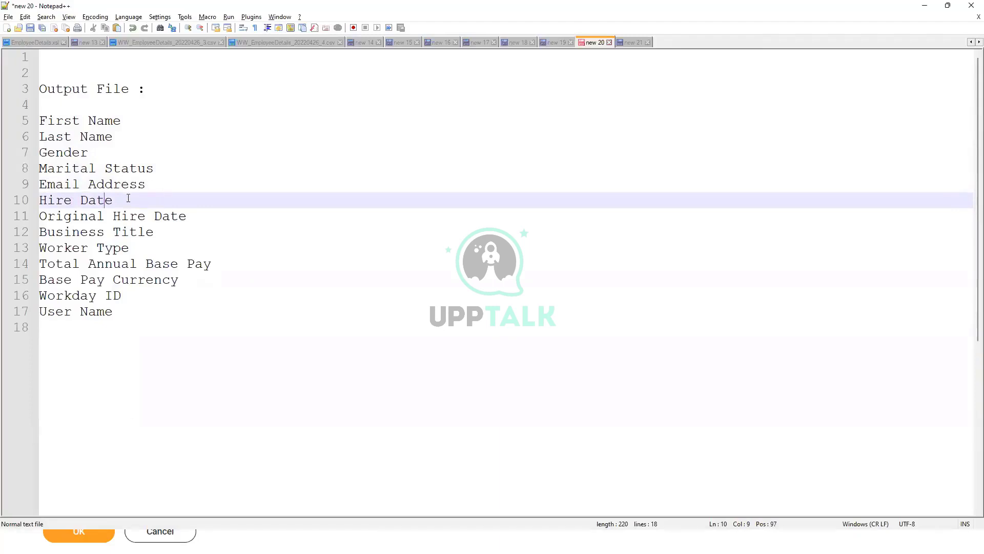
{"action": "left_click", "coordinate": [119, 231]}
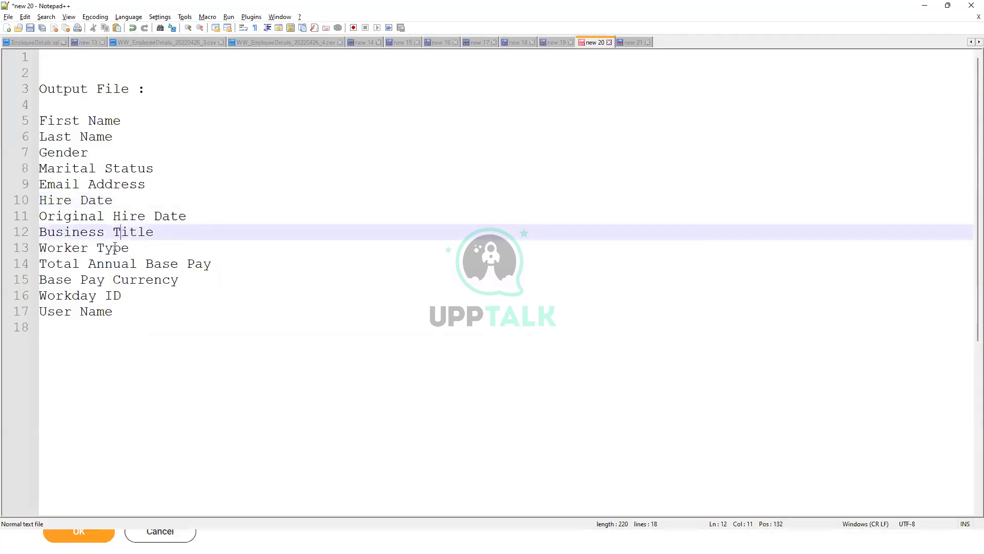
{"action": "key", "text": "Down"}
{"action": "key", "text": "Down"}
{"action": "key", "text": "End"}
{"action": "key", "text": "ctrl+shift+Left"}
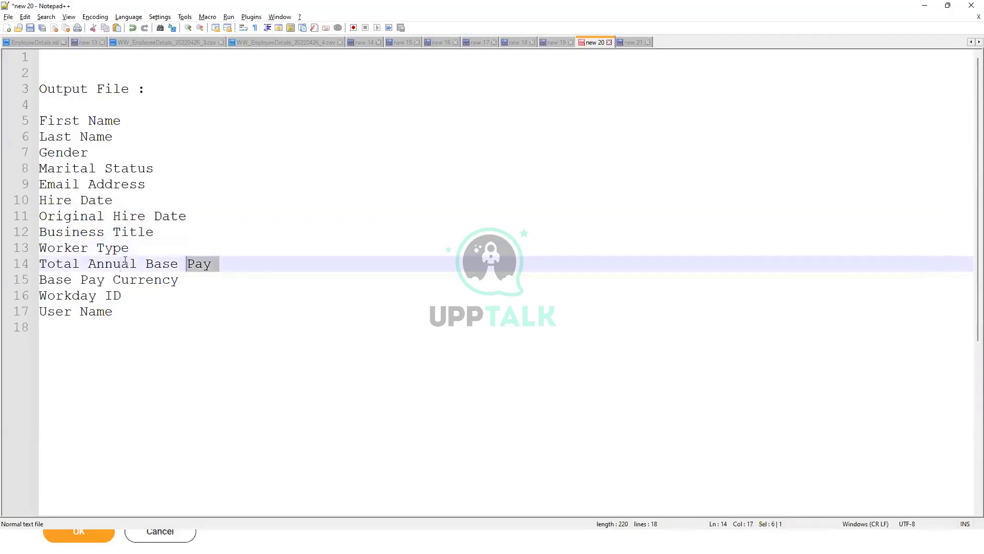
{"action": "key", "text": "shift+Up"}
{"action": "left_click_drag", "start_coordinate": [219, 265], "coordinate": [39, 267]}
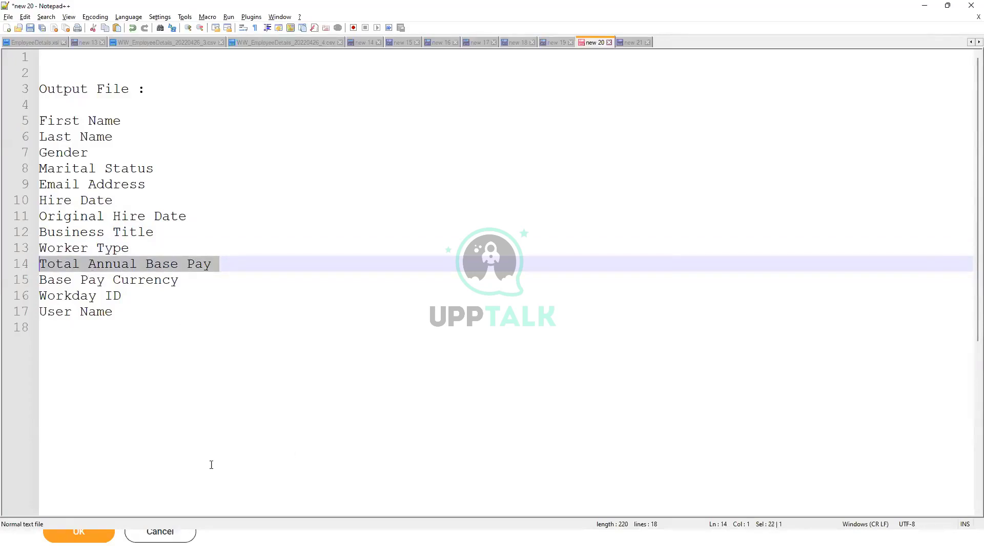
- Return to Workday and enable the Worker Status, Position, Contract, Leave of Absence, Compensation, Identification and Related Person Data Section Fields services
{"action": "key", "text": "alt+Tab"}
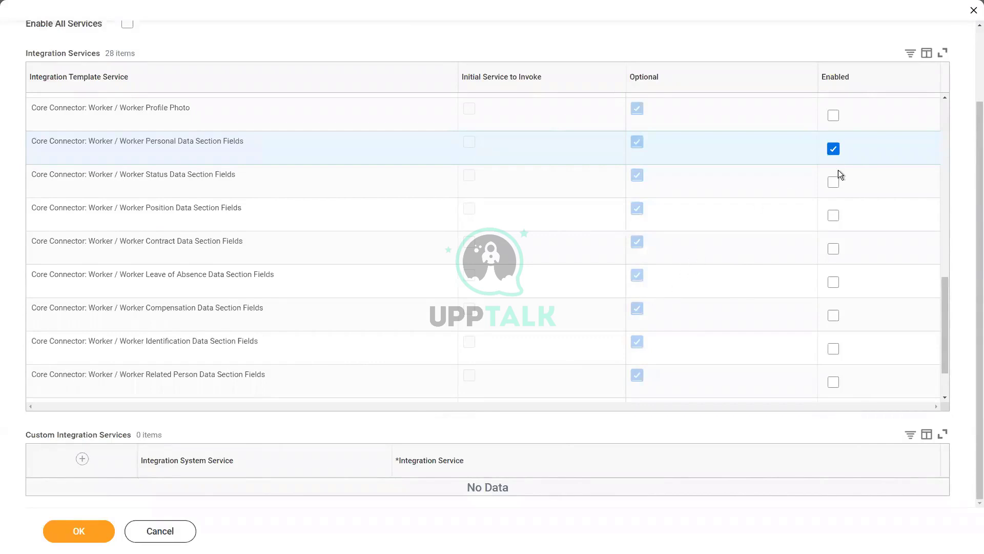
{"action": "left_click", "coordinate": [834, 186]}
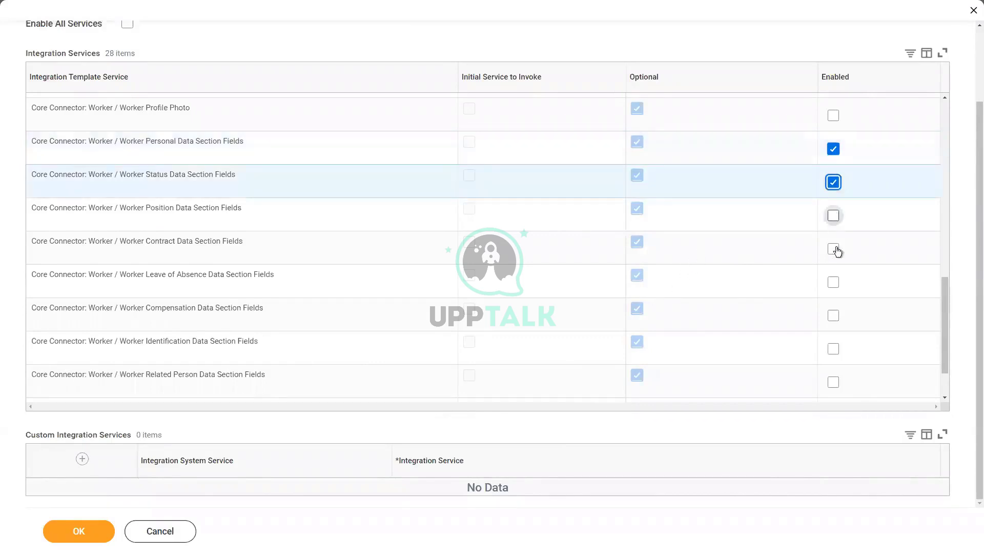
{"action": "left_click", "coordinate": [832, 215]}
{"action": "left_click", "coordinate": [832, 249]}
{"action": "left_click", "coordinate": [832, 282]}
{"action": "left_click", "coordinate": [832, 315]}
{"action": "left_click", "coordinate": [833, 350]}
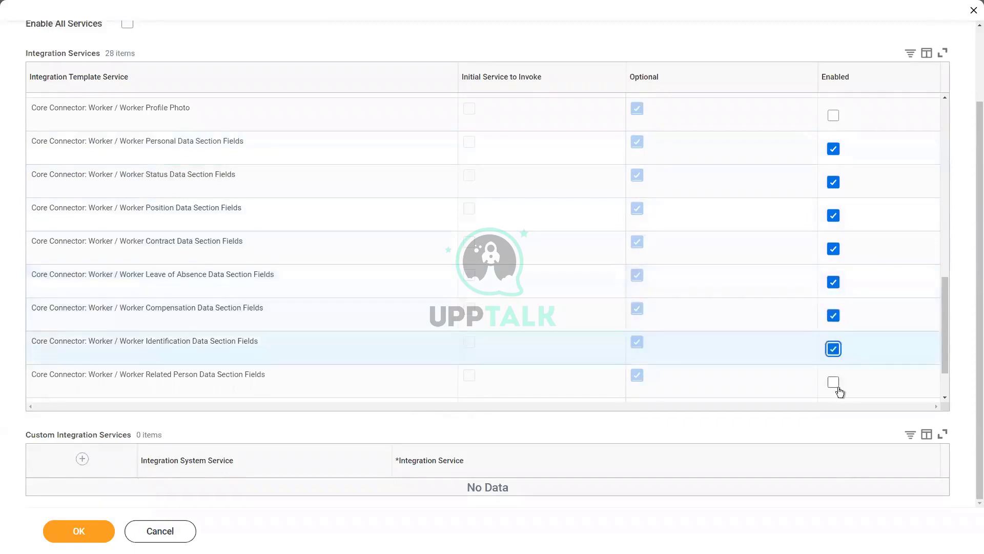
{"action": "left_click", "coordinate": [833, 382]}
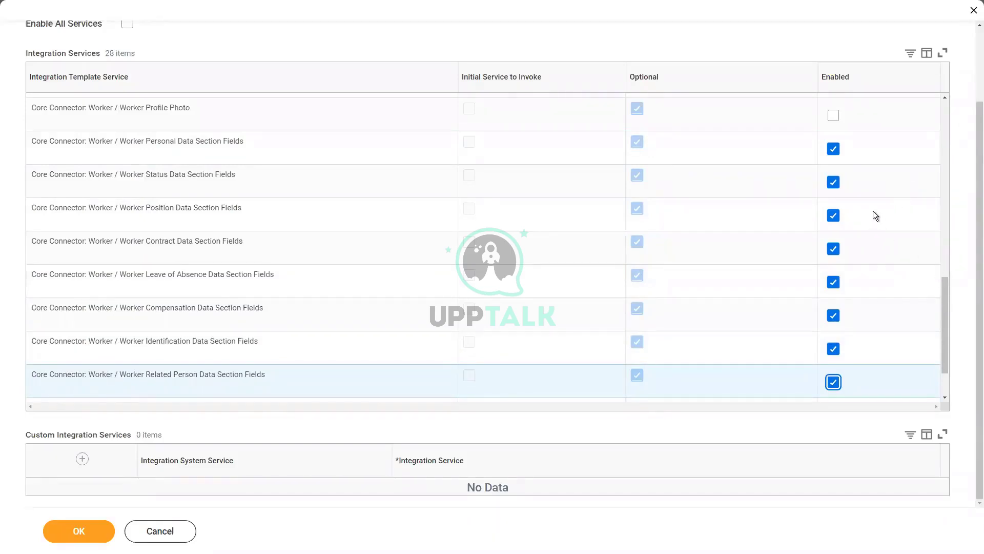
- Check the remaining optional services and save the integration services selection
{"action": "scroll", "coordinate": [873, 212], "scroll_direction": "up", "scroll_amount": 3}
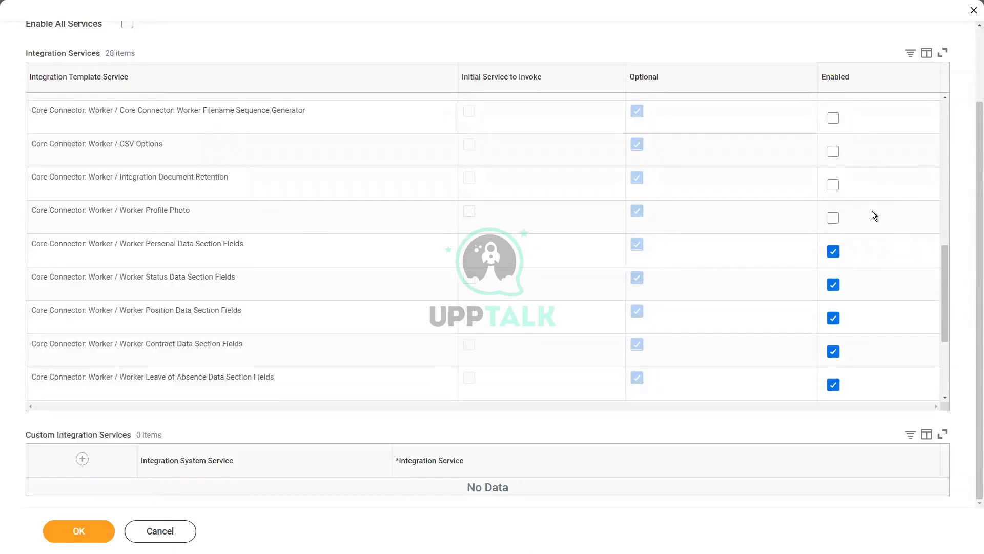
{"action": "scroll", "coordinate": [297, 231], "scroll_direction": "down", "scroll_amount": 5}
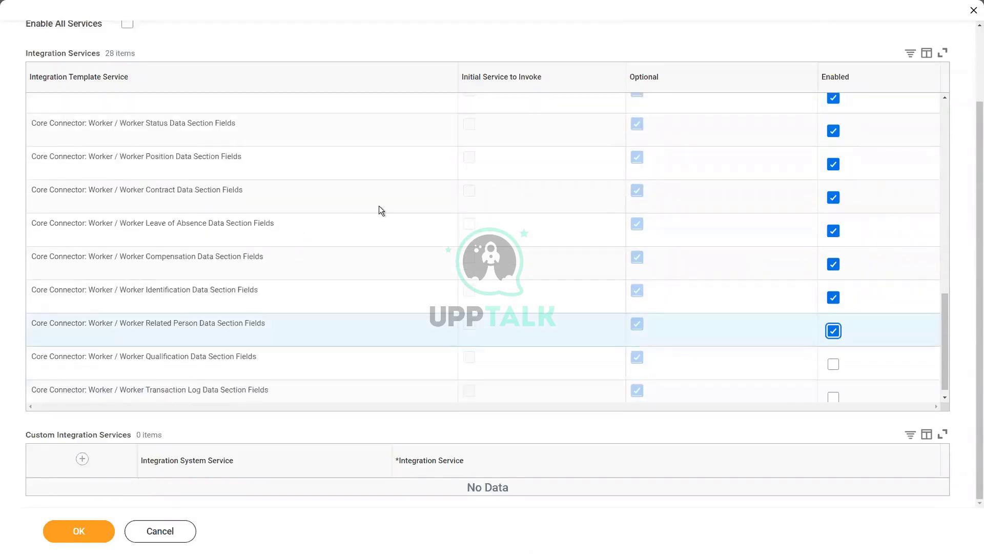
{"action": "scroll", "coordinate": [380, 208], "scroll_direction": "down", "scroll_amount": 1}
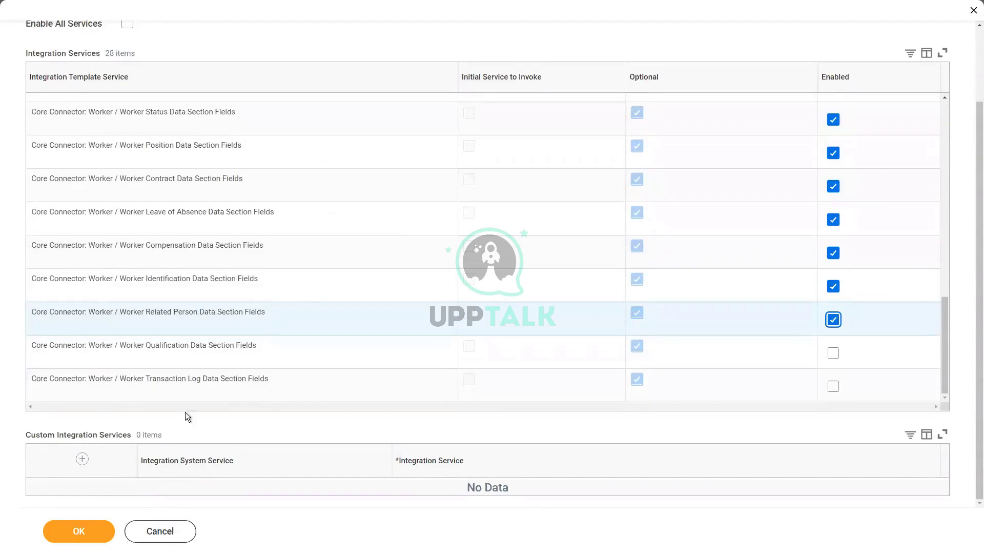
{"action": "left_click", "coordinate": [83, 527]}
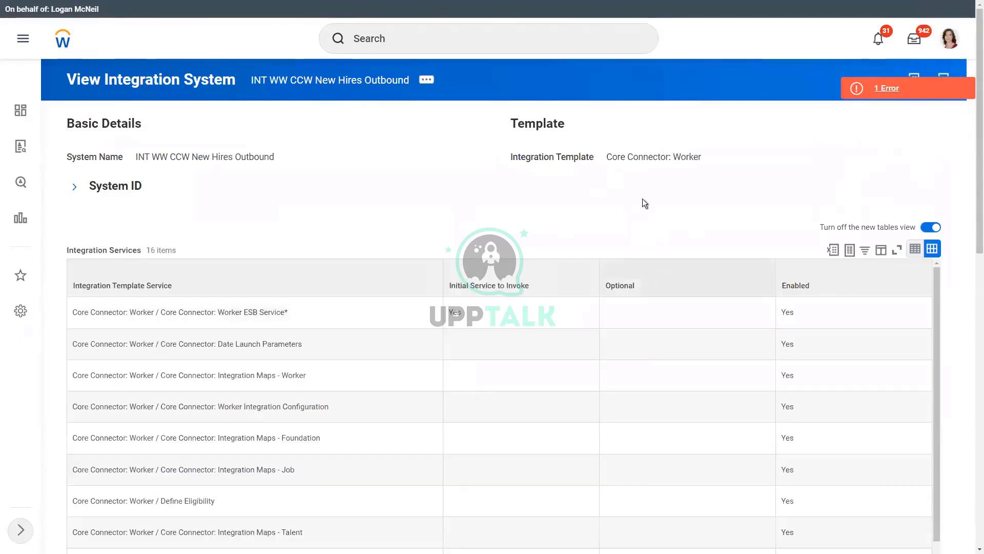
- Open the page error, read which integration attribute required for launch lacks a value, and close the details
{"action": "left_click", "coordinate": [879, 88]}
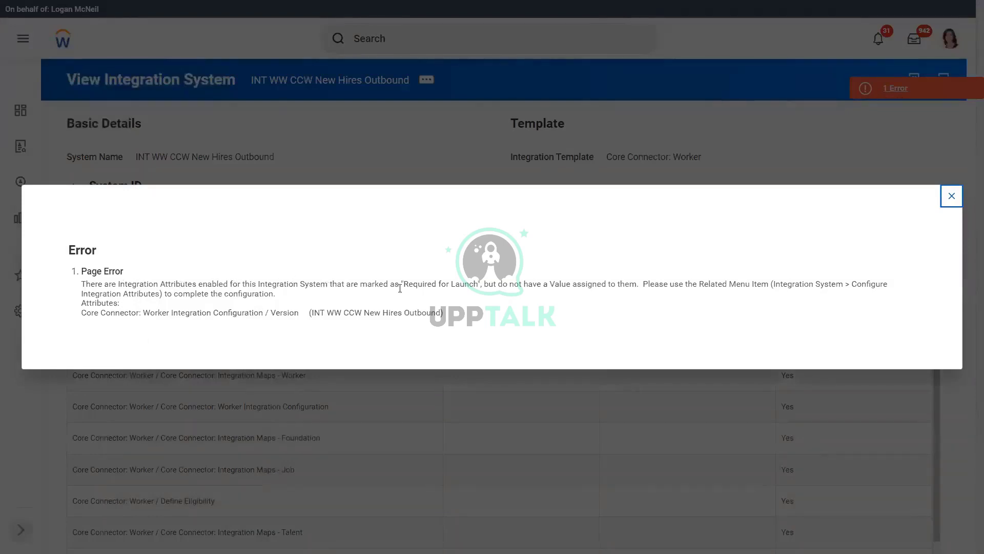
{"action": "left_click_drag", "start_coordinate": [403, 284], "coordinate": [479, 283]}
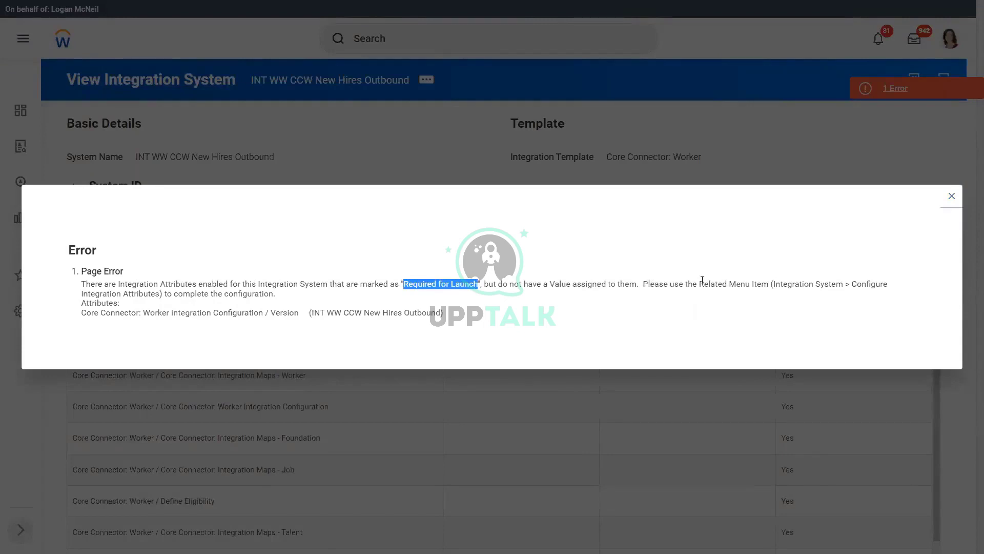
{"action": "left_click", "coordinate": [776, 282]}
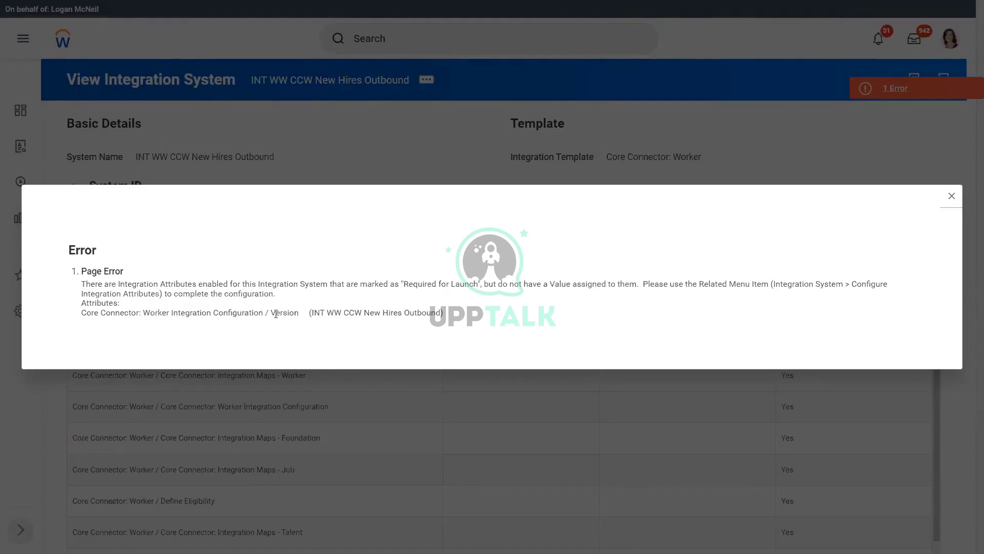
{"action": "left_click_drag", "start_coordinate": [271, 314], "coordinate": [300, 313]}
{"action": "left_click_drag", "start_coordinate": [118, 284], "coordinate": [199, 283]}
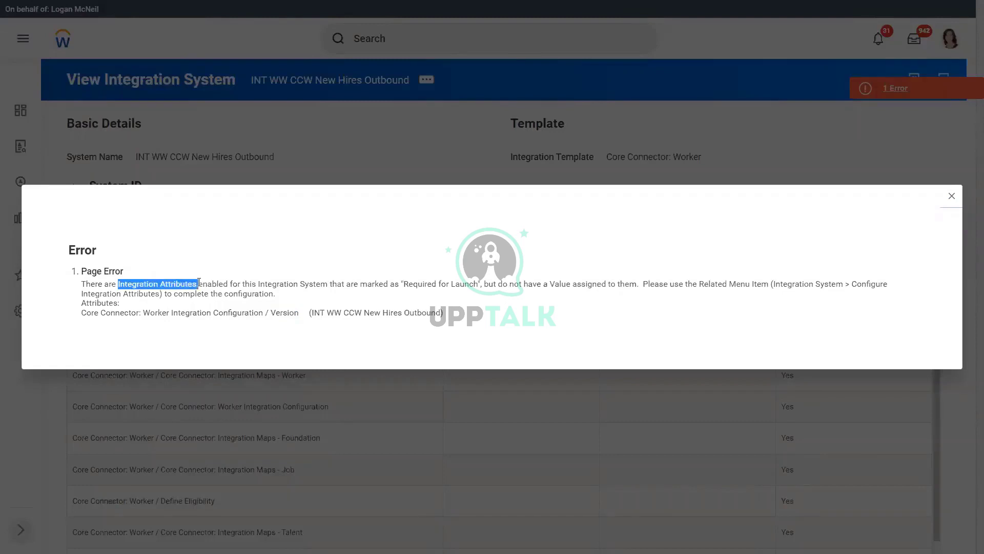
{"action": "left_click", "coordinate": [952, 196]}
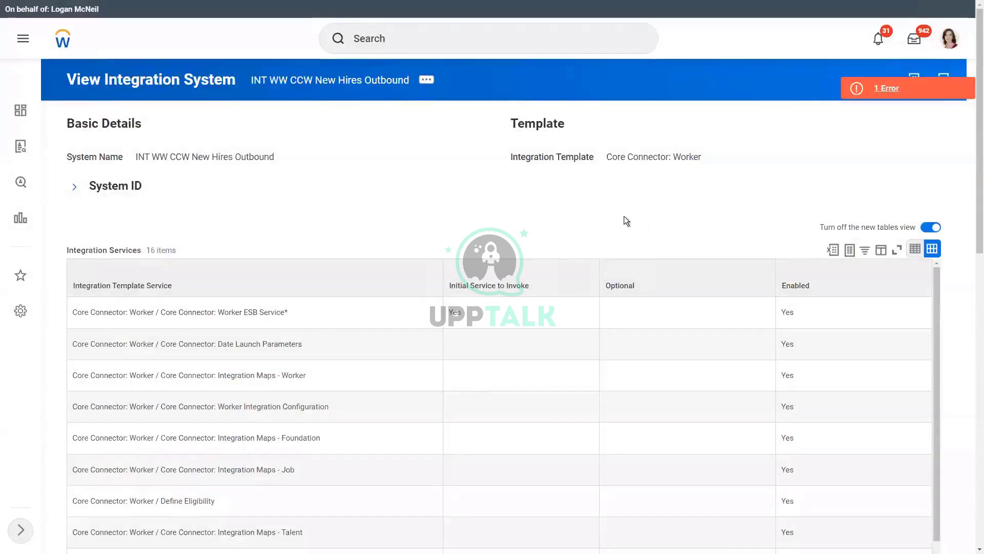
- Examine the Integration Attributes table of the integration system, focusing on the Version attribute's options and value
{"action": "scroll", "coordinate": [674, 205], "scroll_direction": "down", "scroll_amount": 10}
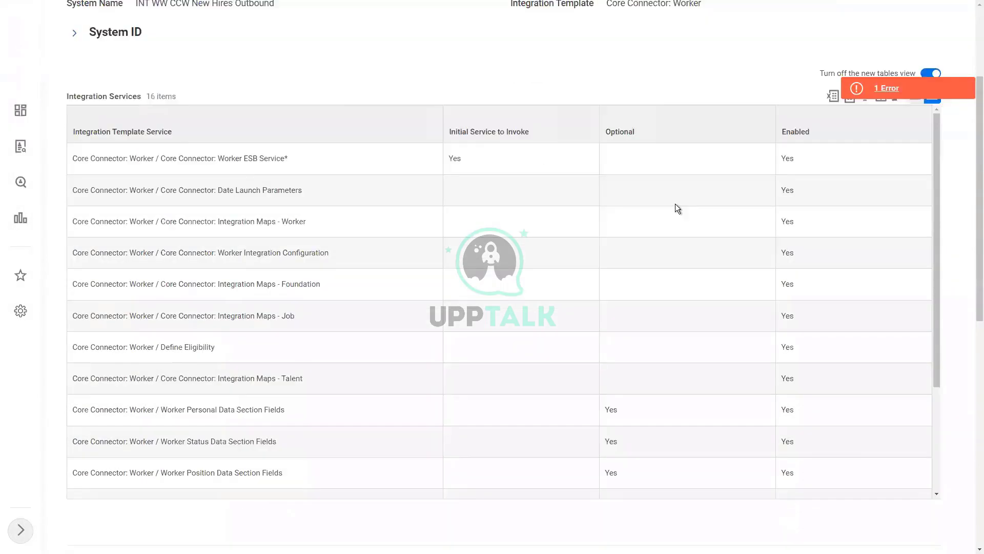
{"action": "scroll", "coordinate": [675, 204], "scroll_direction": "down", "scroll_amount": 2}
{"action": "scroll", "coordinate": [670, 209], "scroll_direction": "up", "scroll_amount": 1}
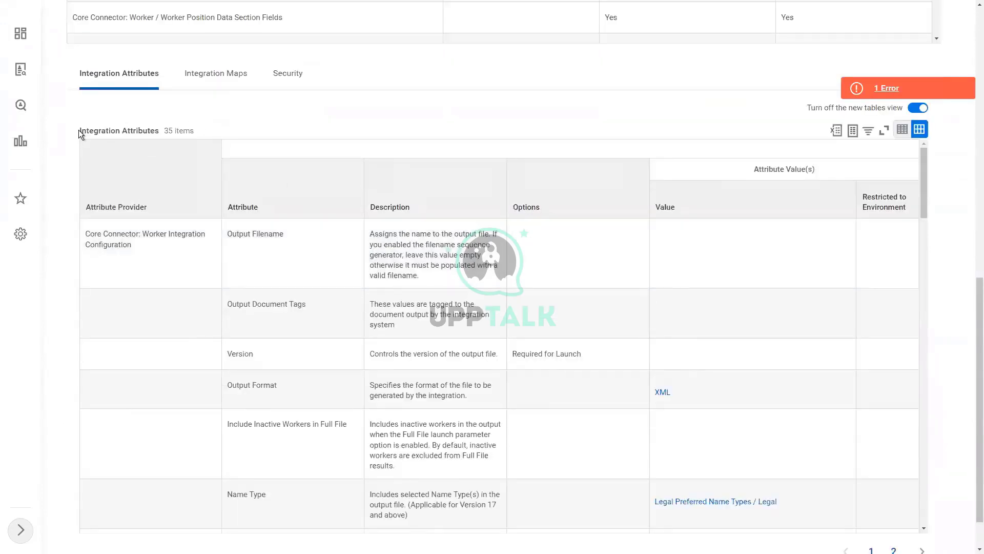
{"action": "triple_click", "coordinate": [151, 129]}
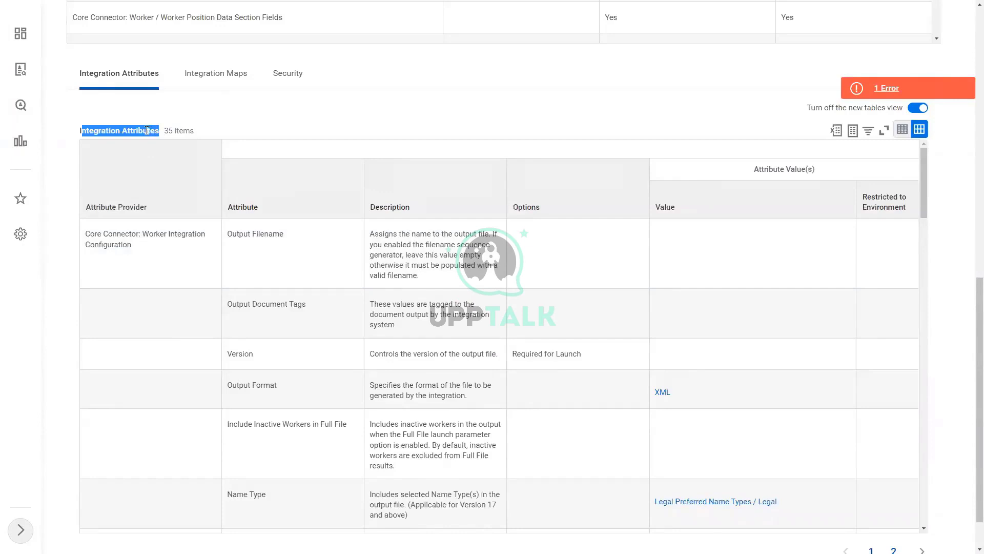
{"action": "left_click", "coordinate": [148, 130]}
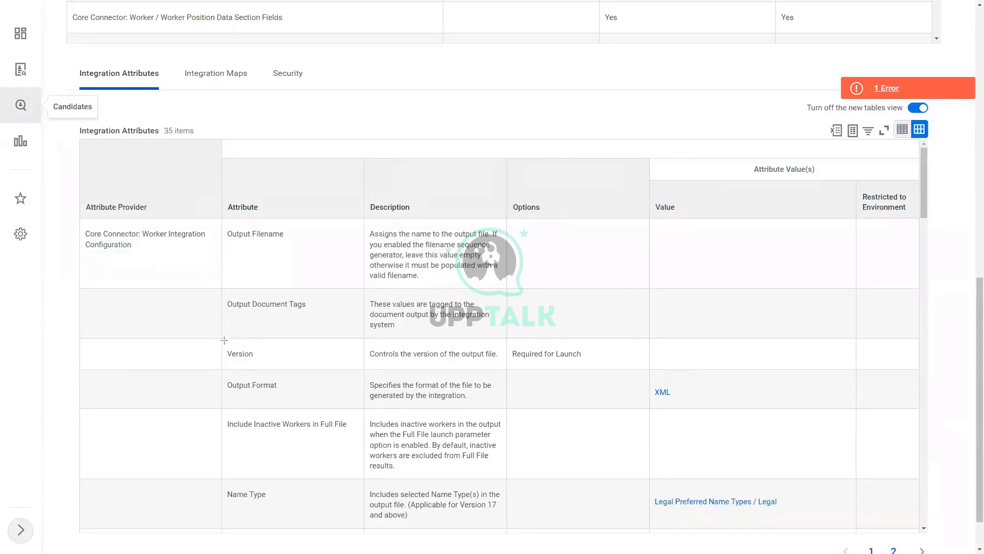
{"action": "left_click_drag", "start_coordinate": [224, 340], "coordinate": [856, 370]}
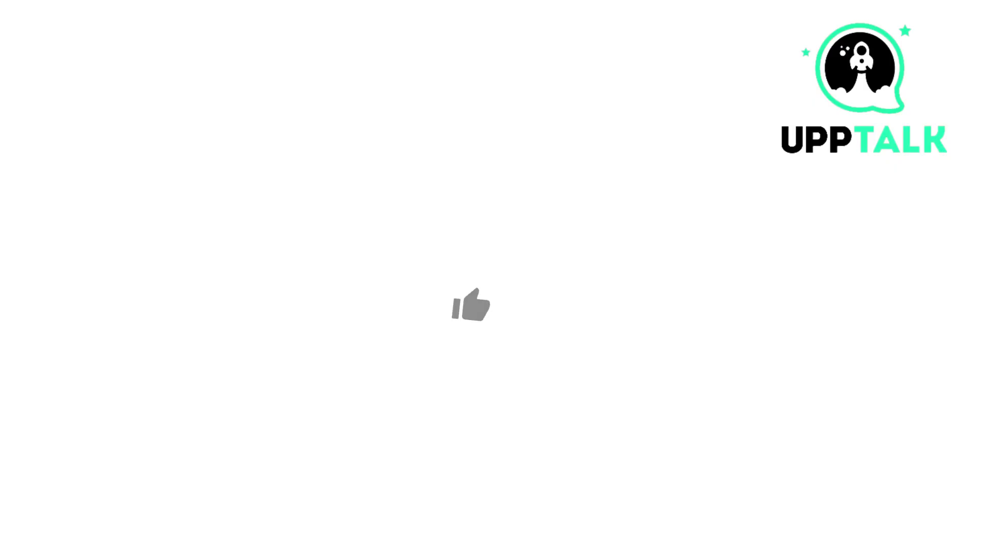